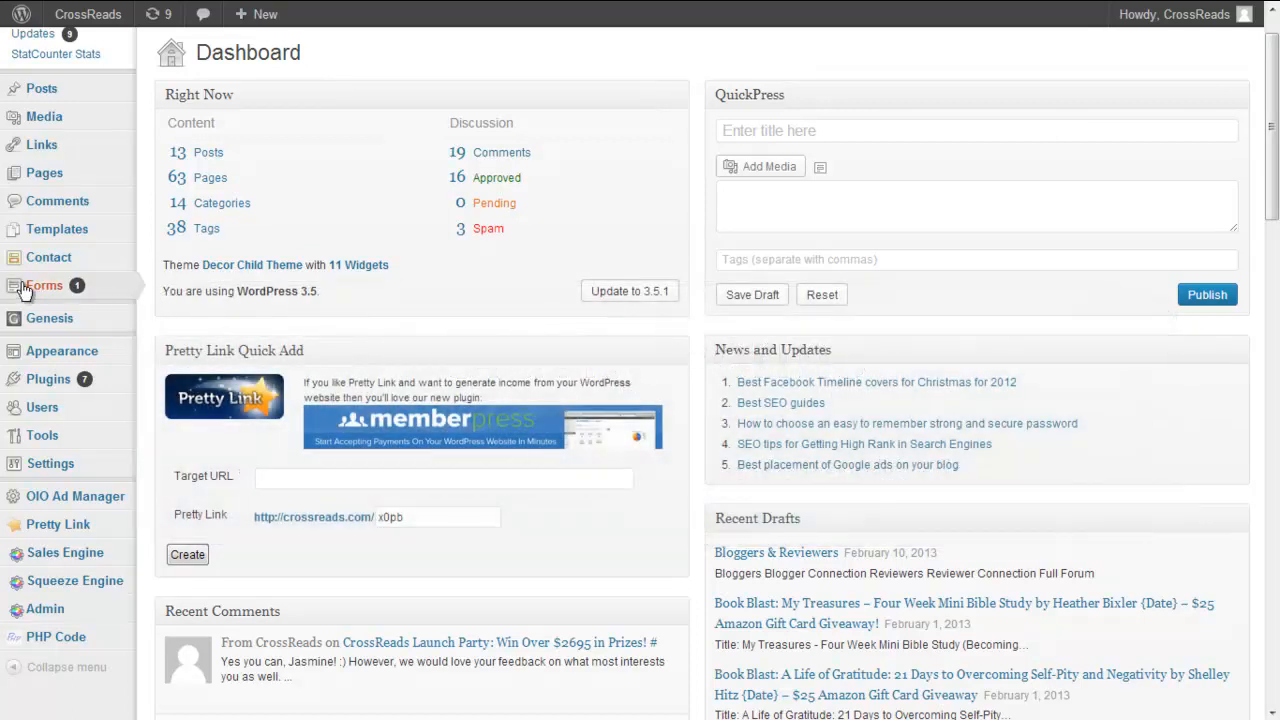
Create a new form from the site's Forms section.
{"action": "mouse_move", "coordinate": [30, 290]}
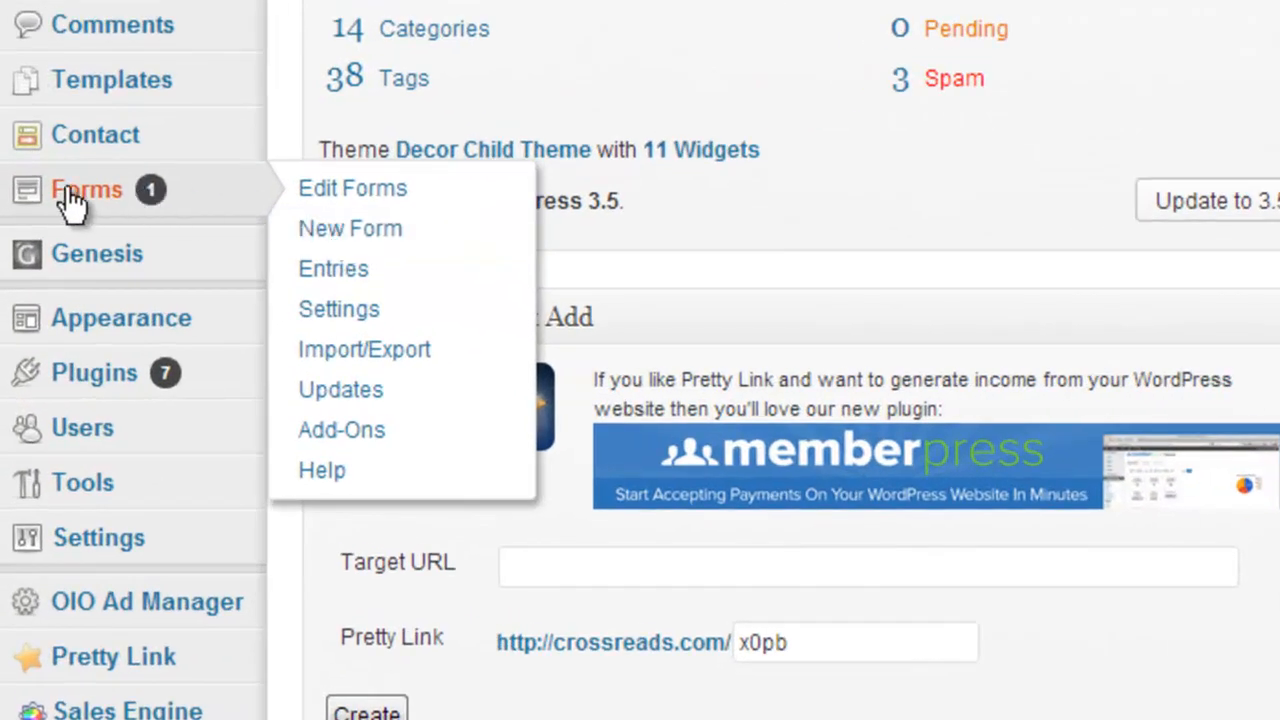
{"action": "mouse_move", "coordinate": [100, 194]}
{"action": "left_click", "coordinate": [352, 232]}
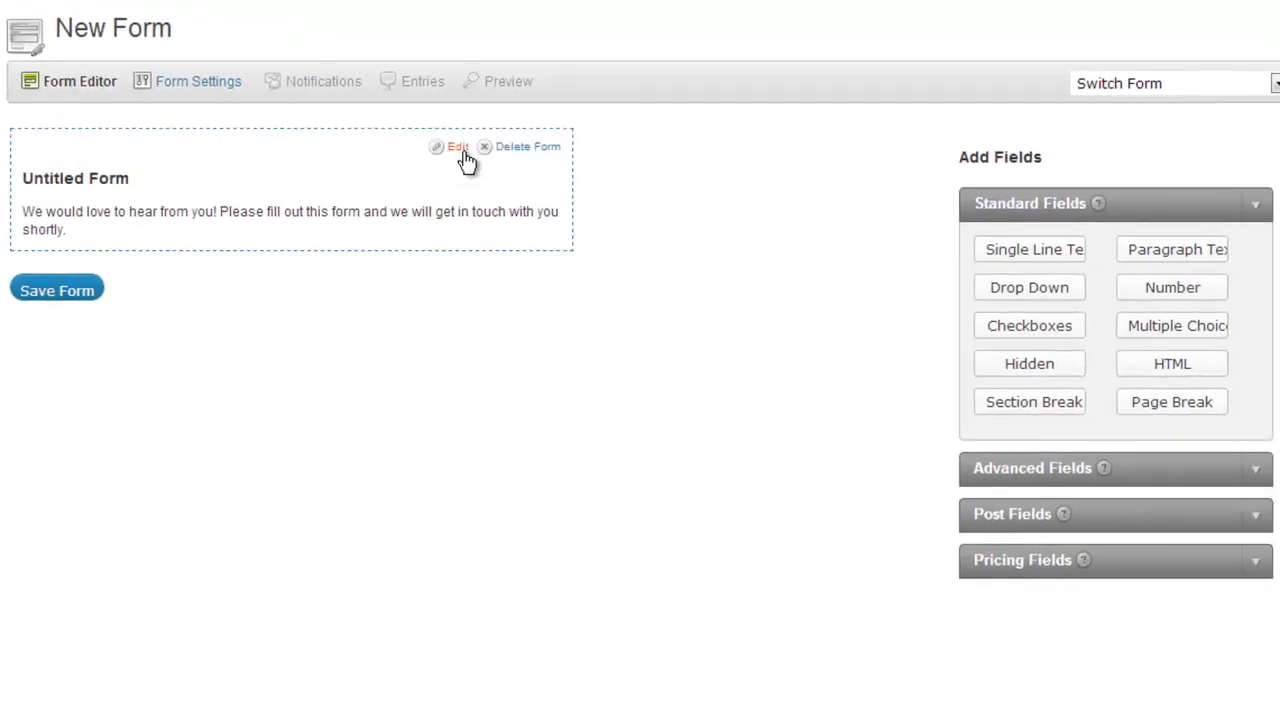
Title the new form "Press Release Submission Form".
{"action": "left_click", "coordinate": [458, 150]}
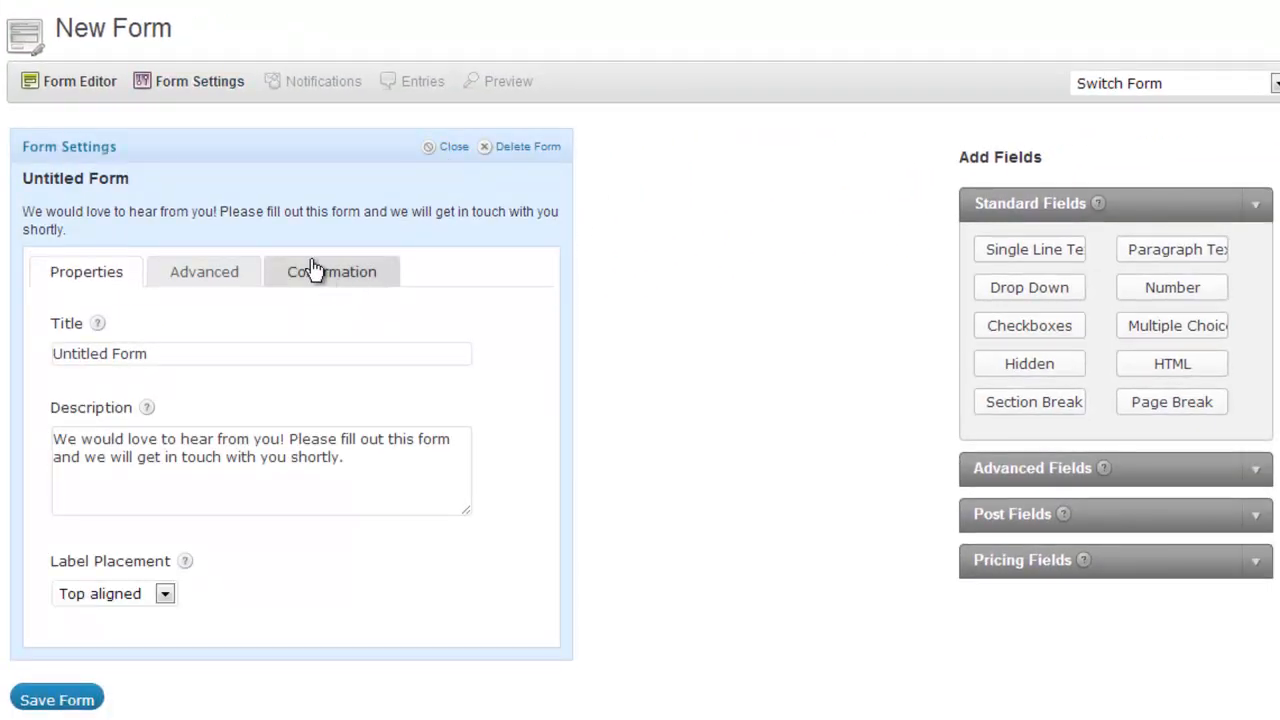
{"action": "left_click", "coordinate": [73, 180]}
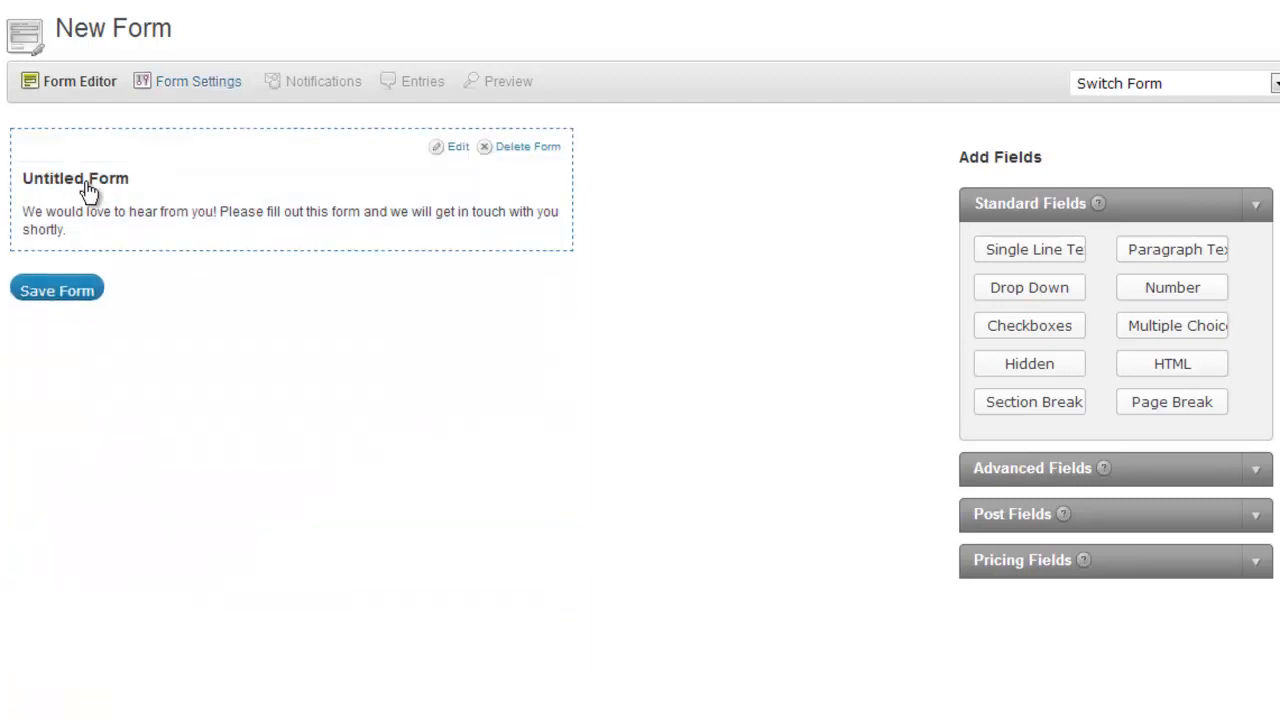
{"action": "left_click", "coordinate": [454, 143]}
{"action": "left_click_drag", "start_coordinate": [159, 355], "coordinate": [3, 358]}
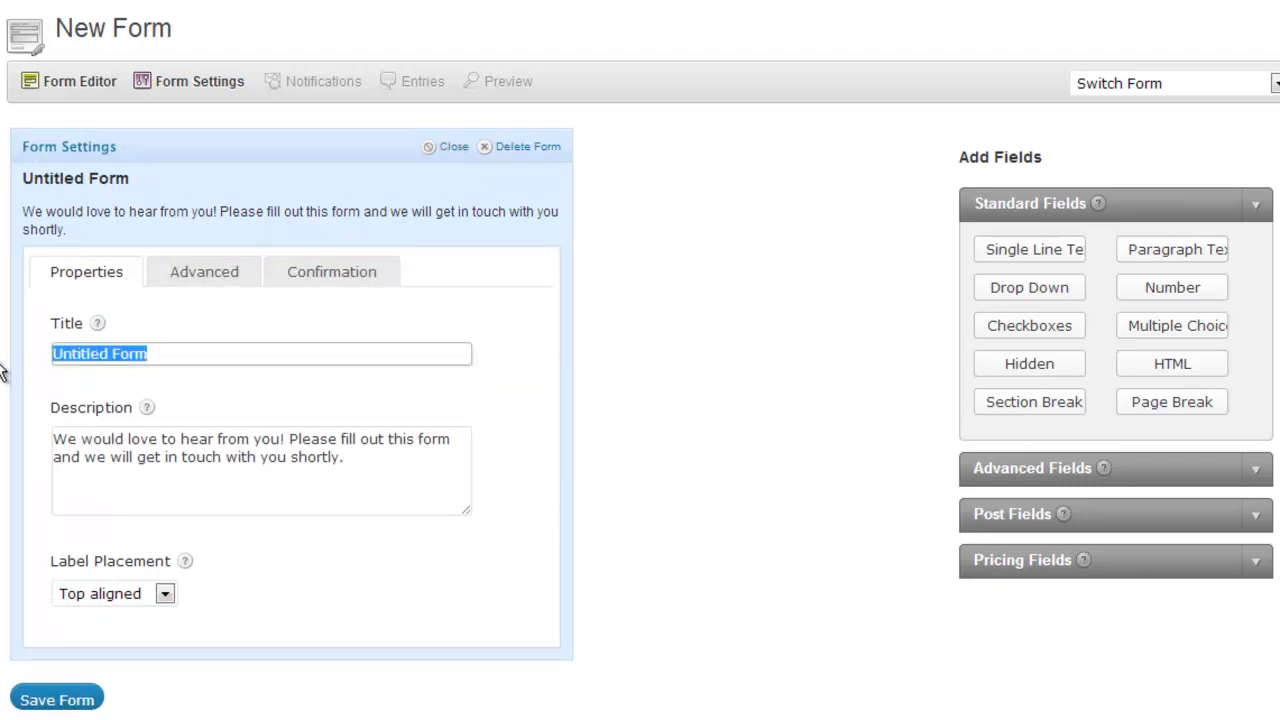
{"action": "type", "text": "Press"}
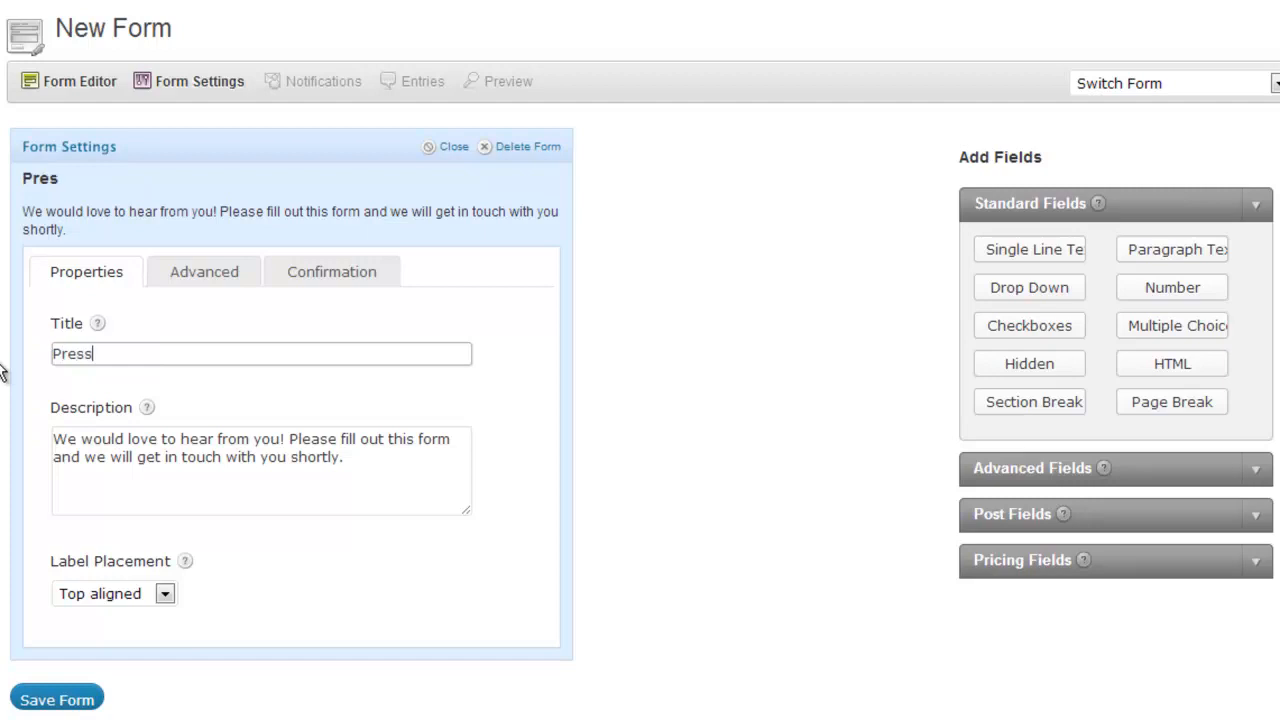
{"action": "type", "text": " Rela"}
{"action": "type", "text": "ease Submi"}
{"action": "type", "text": "ssion Form"}
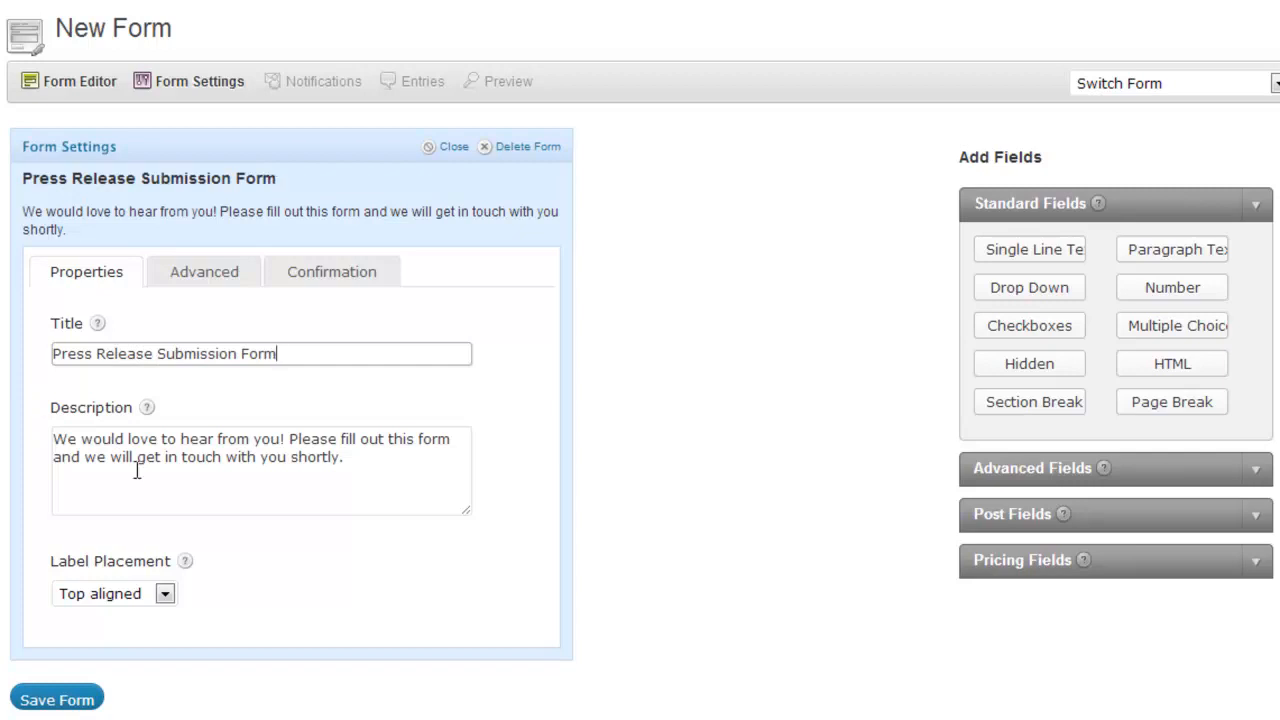
Replace the form description with "Submit your press release below.", save the form and continue editing it.
{"action": "left_click_drag", "start_coordinate": [343, 465], "coordinate": [22, 446]}
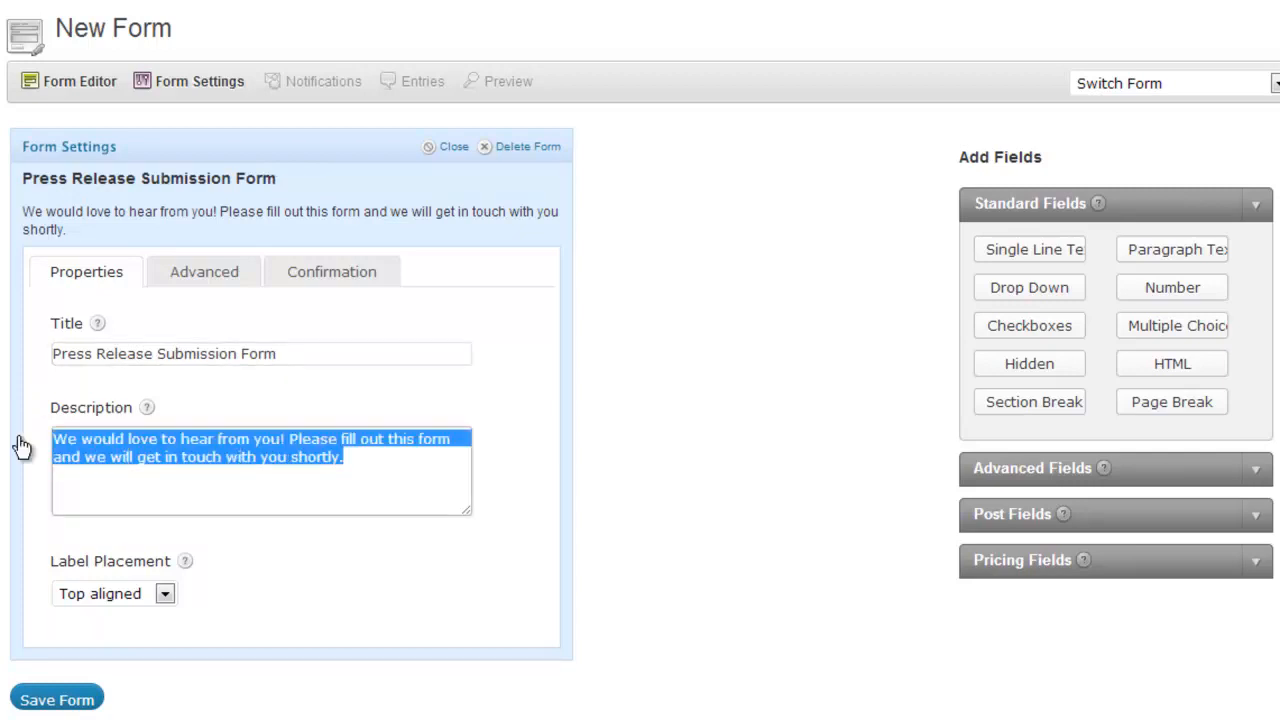
{"action": "type", "text": "Submit you"}
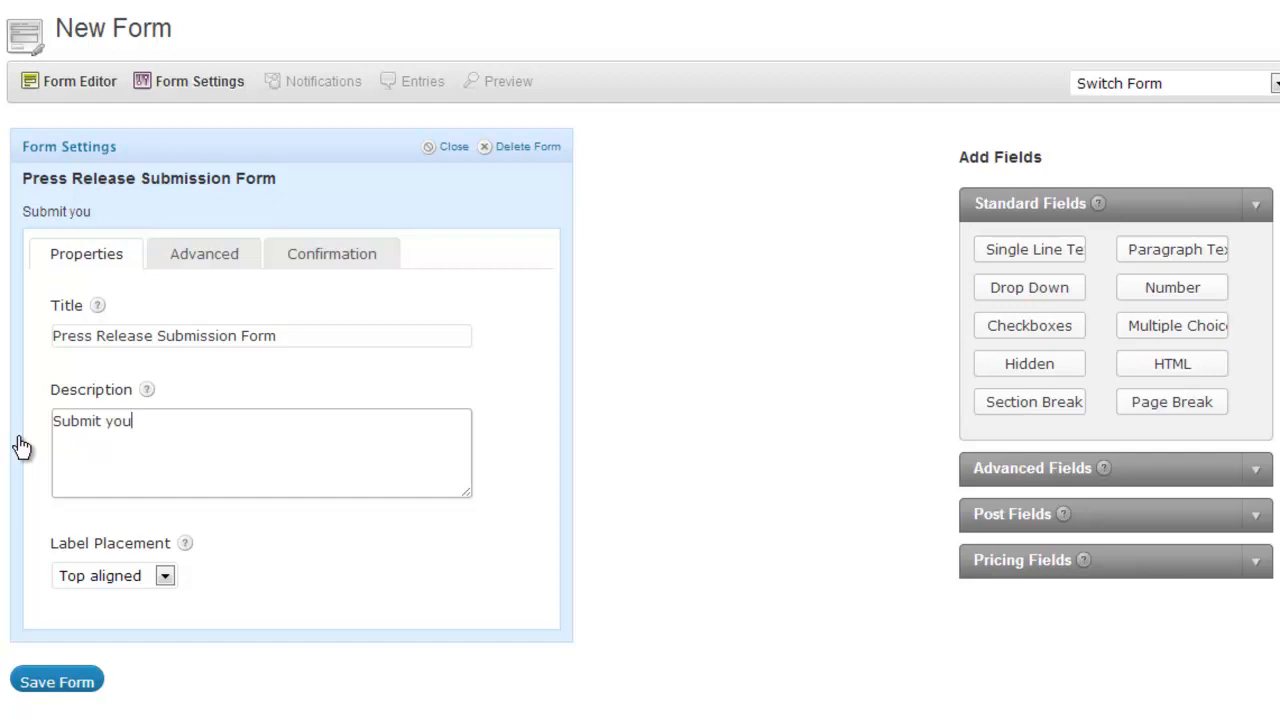
{"action": "type", "text": "r press release below."}
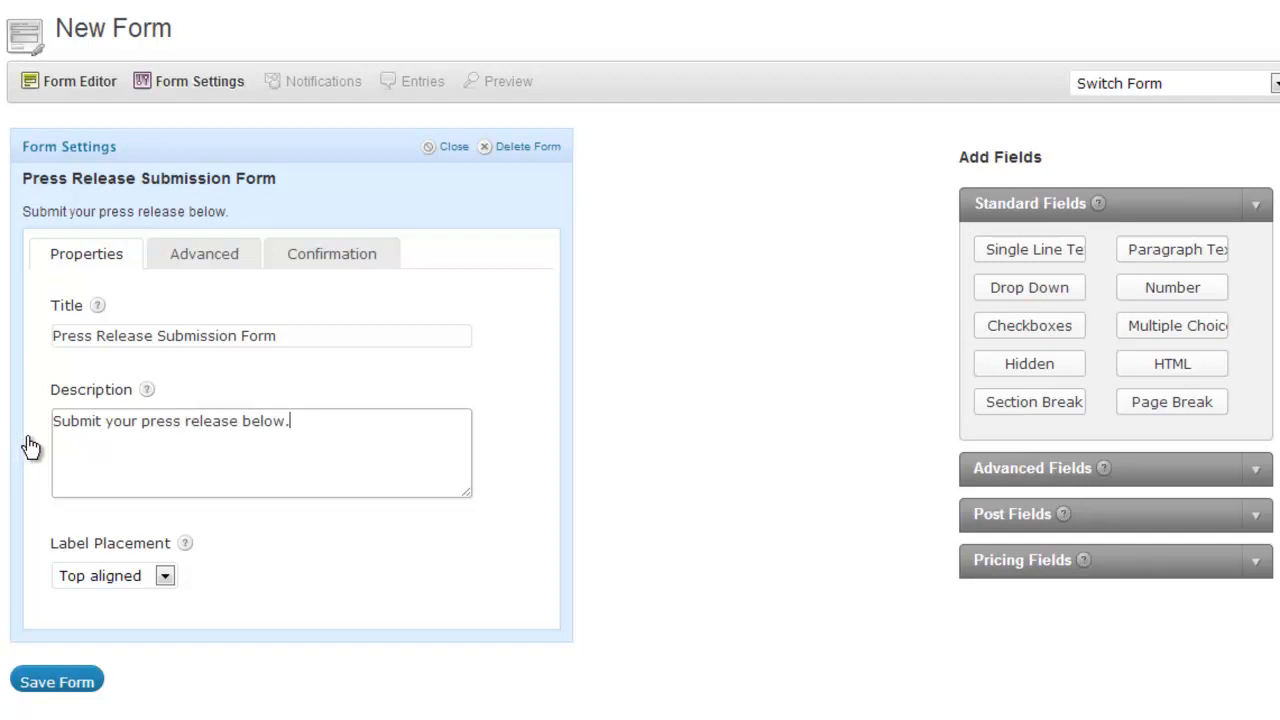
{"action": "left_click", "coordinate": [38, 682]}
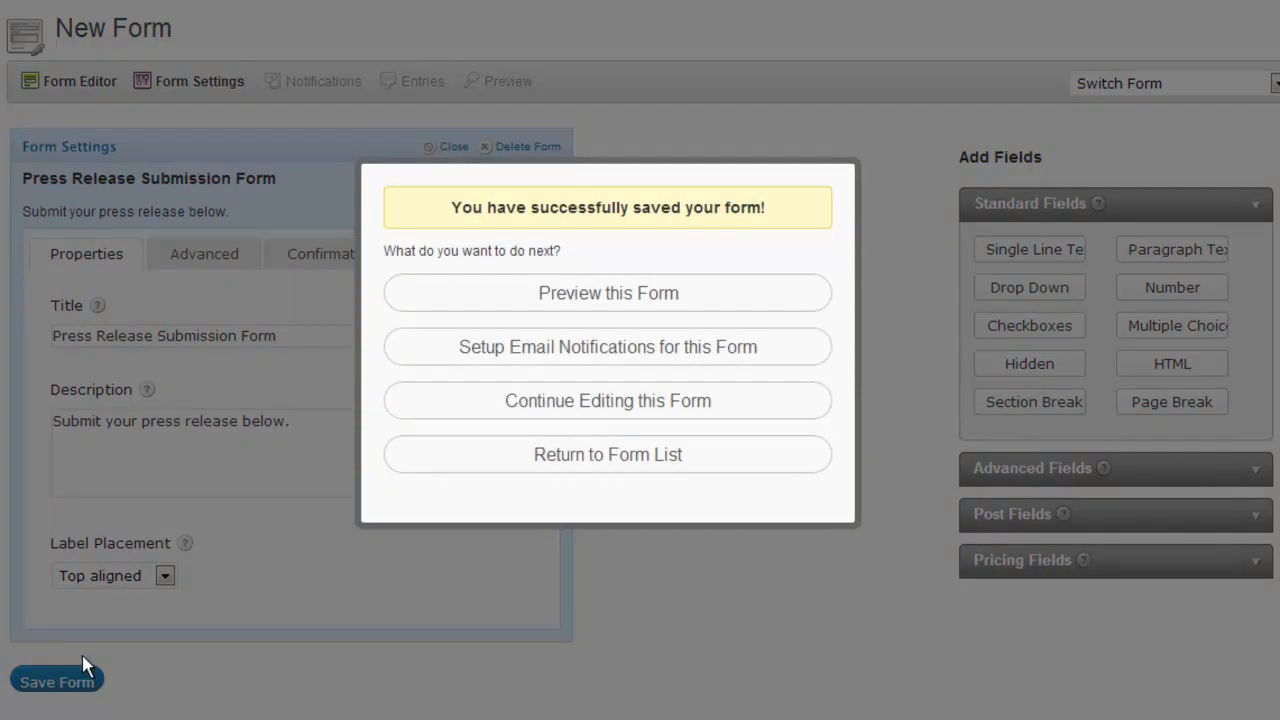
{"action": "left_click", "coordinate": [593, 418]}
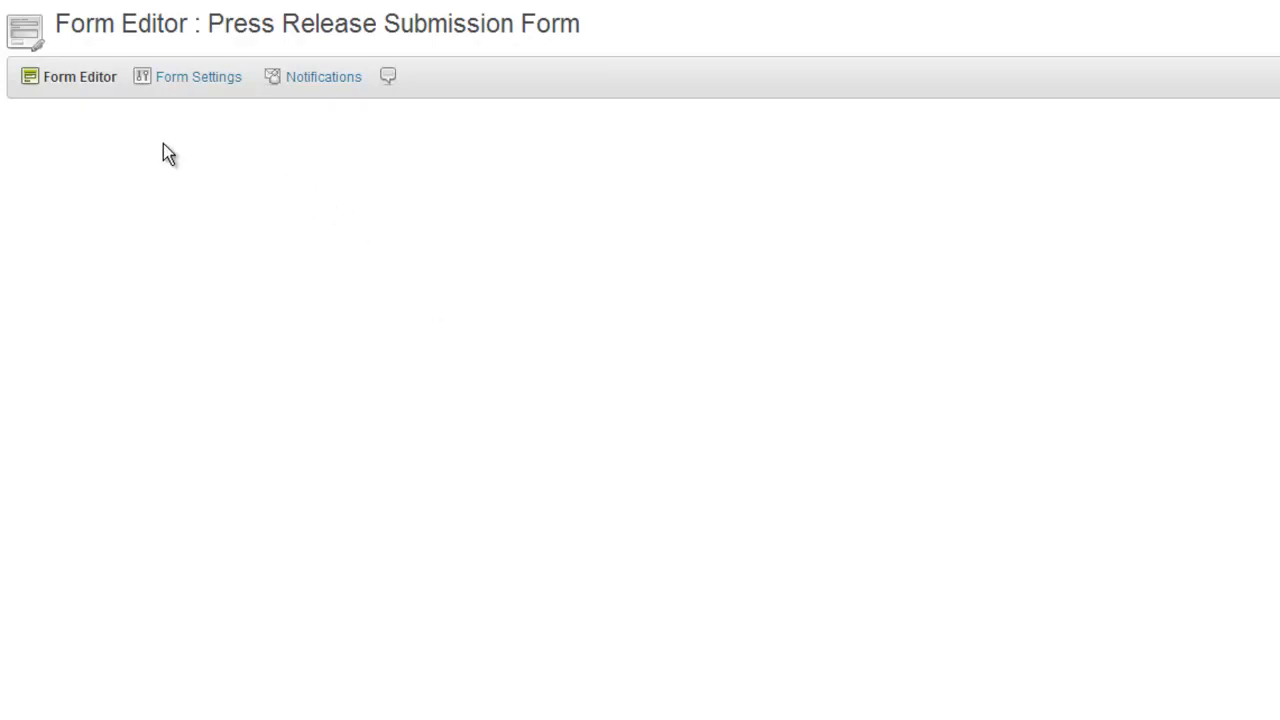
{"action": "left_click", "coordinate": [67, 76]}
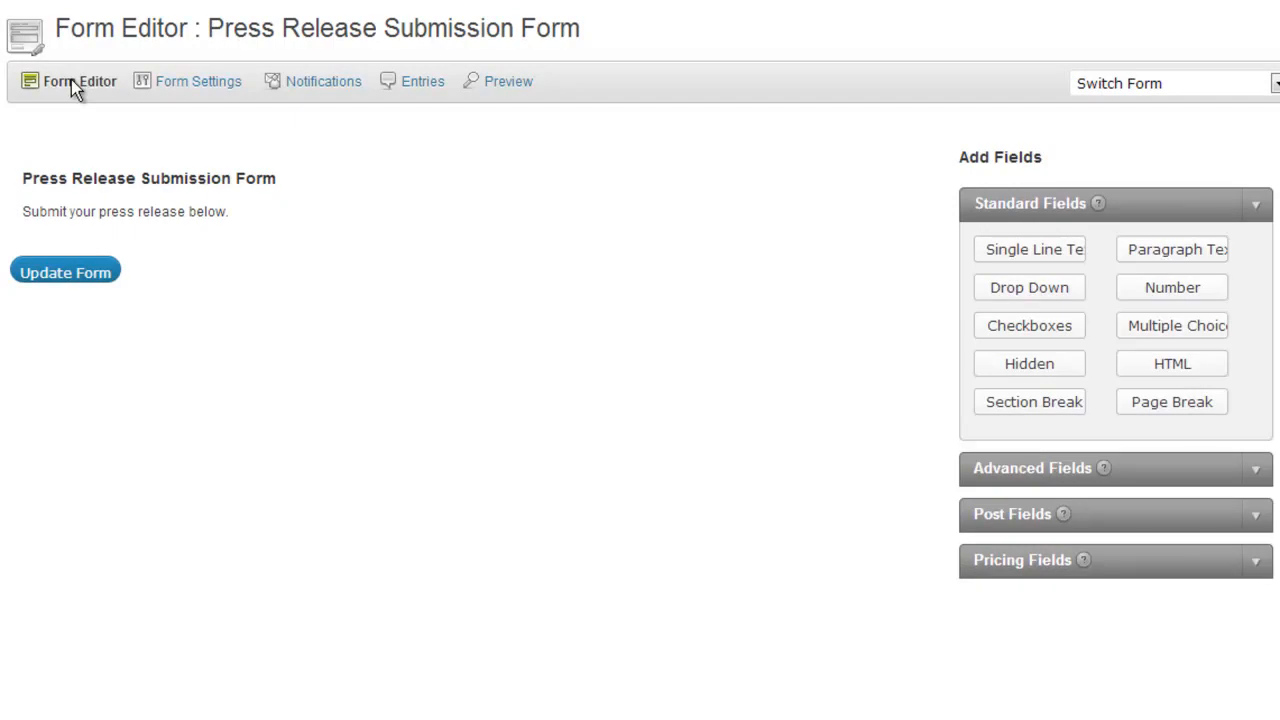
Try adding a single-line text field to the form, and delete that field again.
{"action": "mouse_move", "coordinate": [298, 213]}
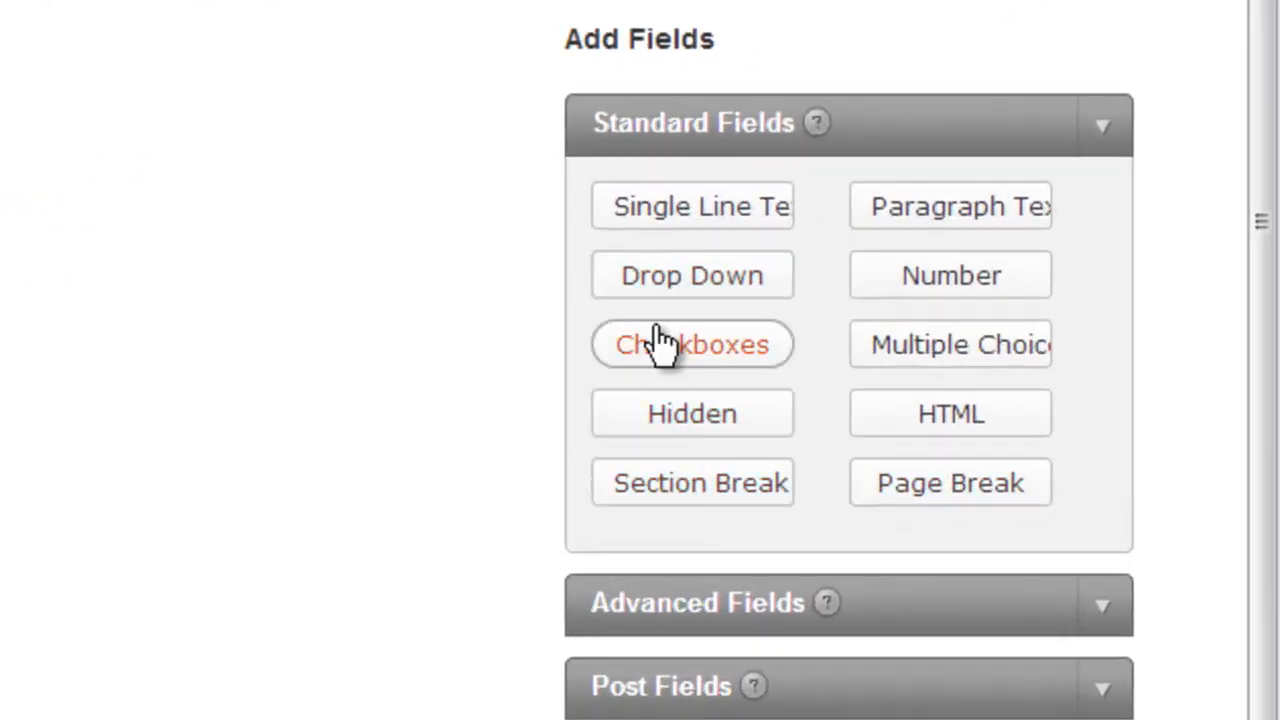
{"action": "left_click", "coordinate": [651, 203]}
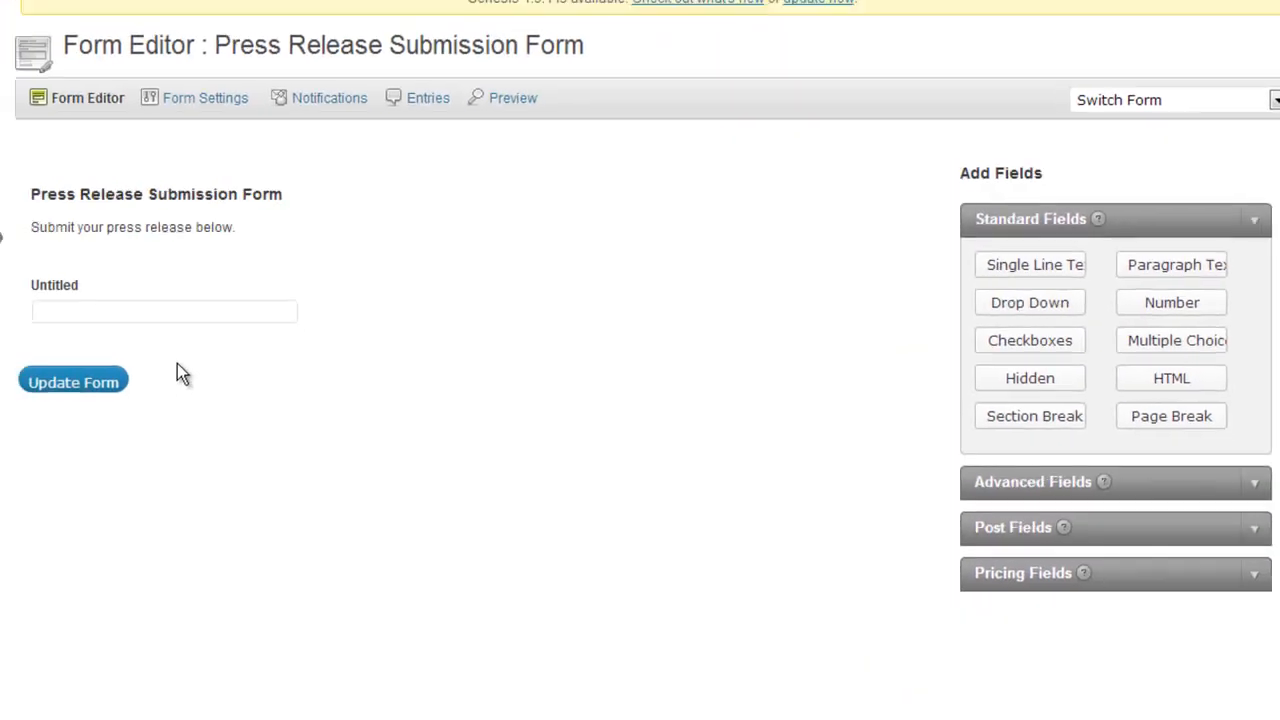
{"action": "mouse_move", "coordinate": [133, 303]}
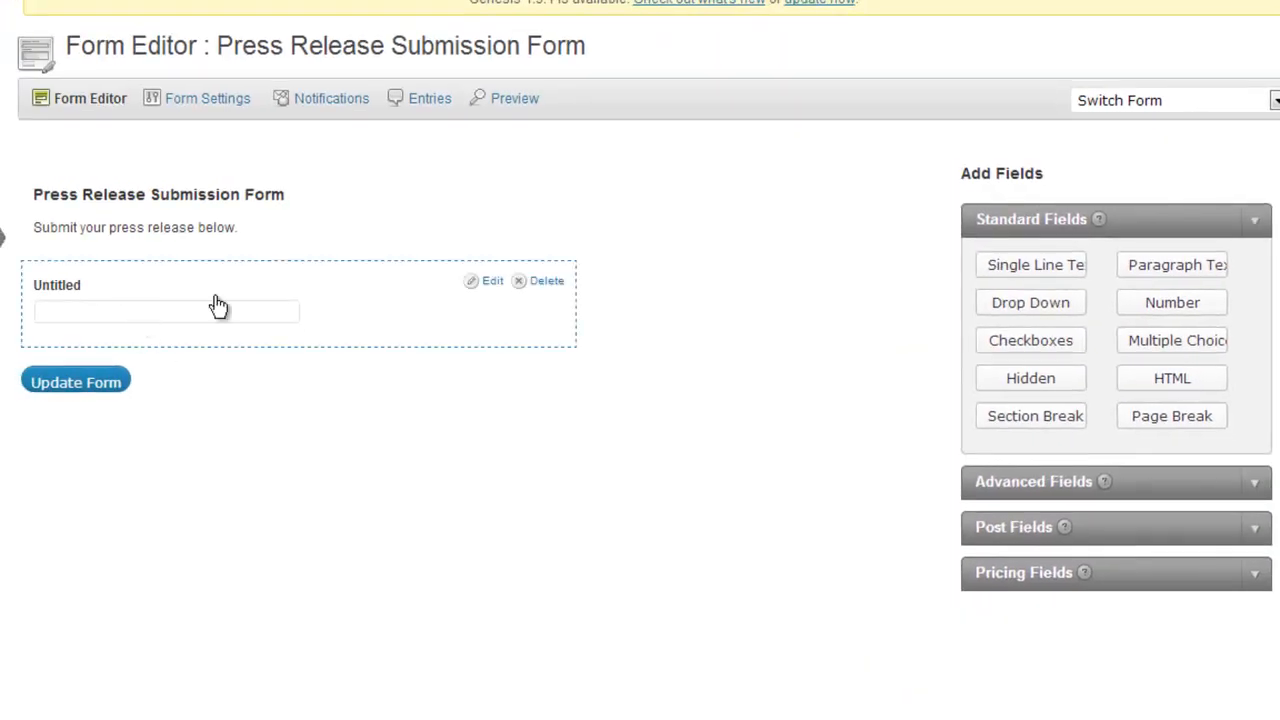
{"action": "left_click", "coordinate": [540, 283]}
{"action": "left_click", "coordinate": [594, 389]}
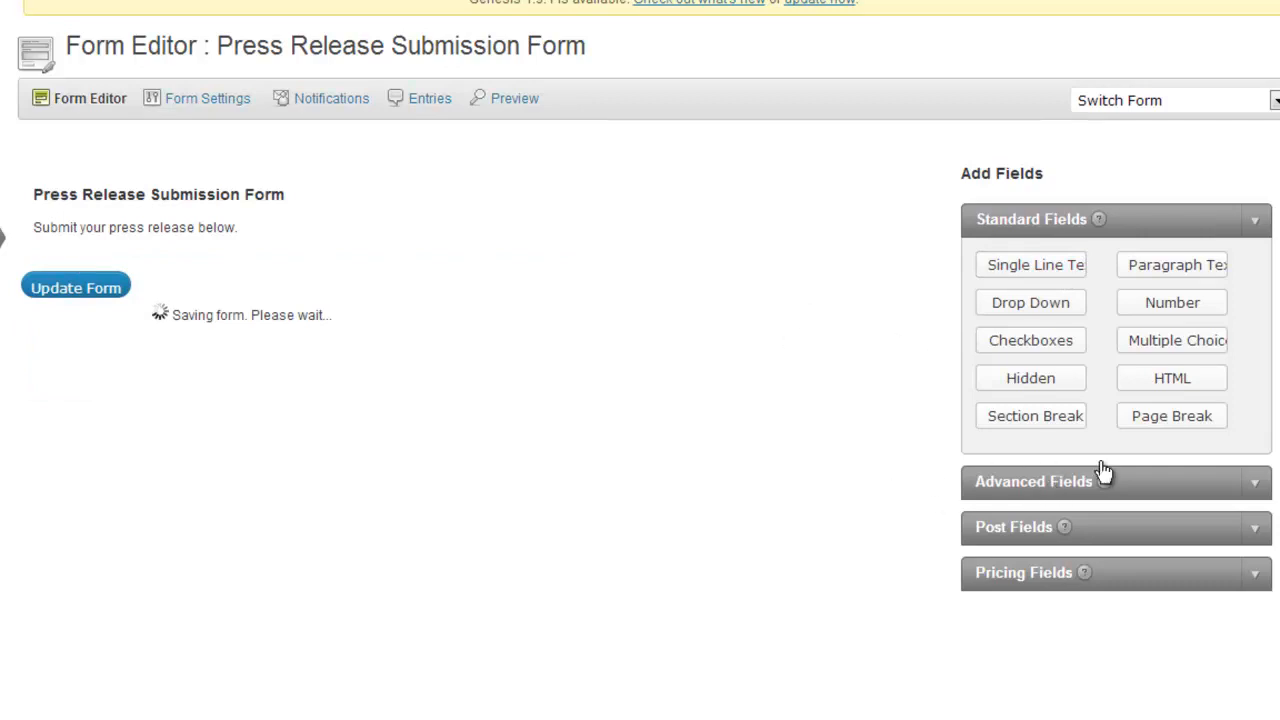
Add the advanced Name field to the form, mark it as required and close its settings.
{"action": "left_click", "coordinate": [1250, 484]}
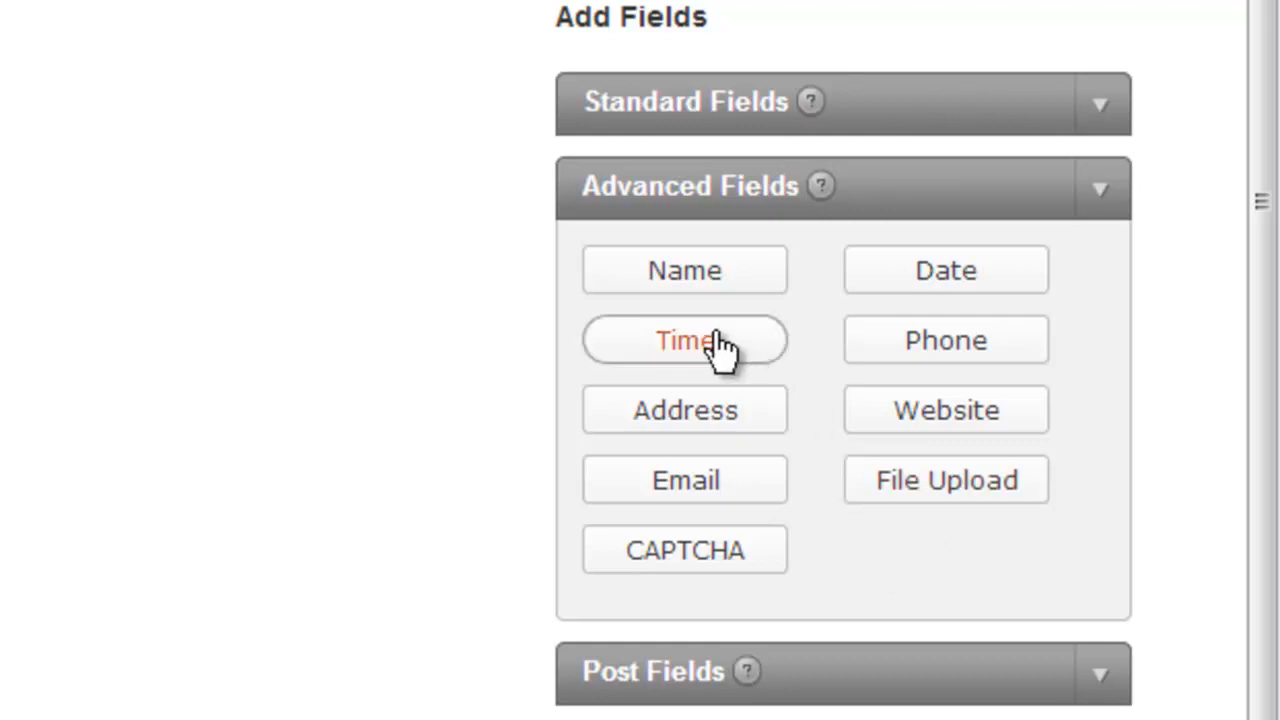
{"action": "left_click", "coordinate": [685, 270]}
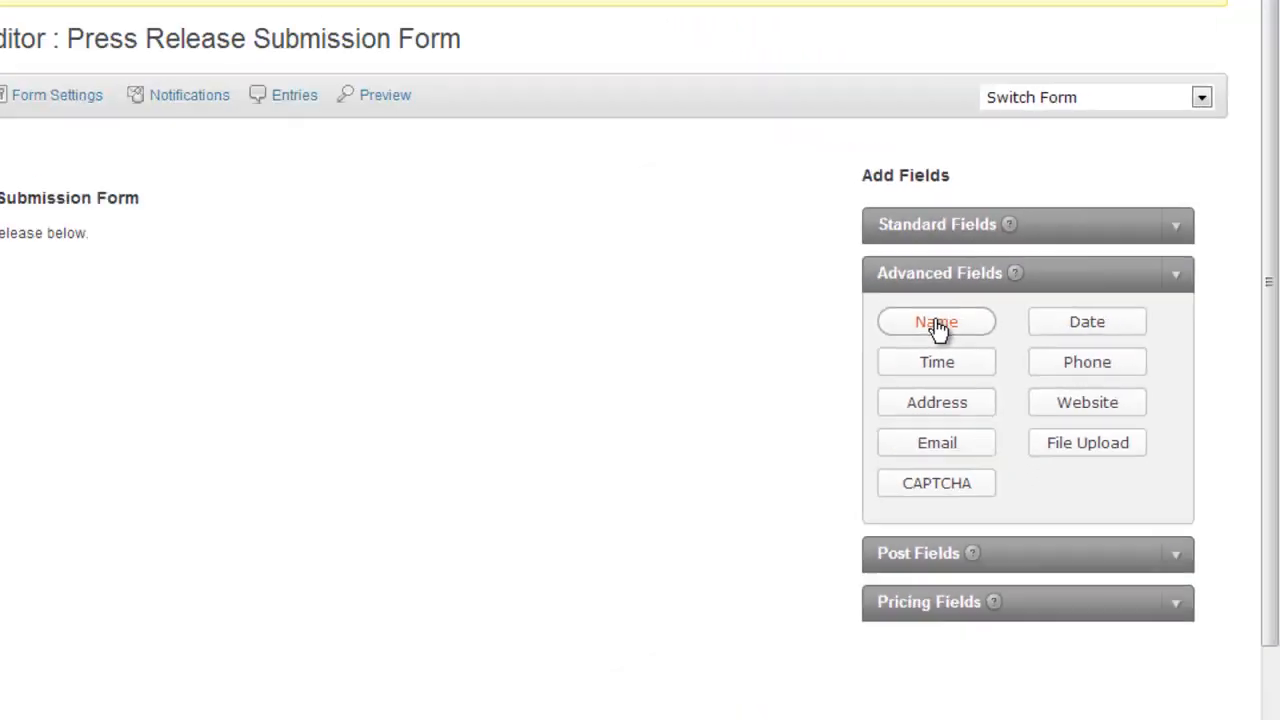
{"action": "mouse_move", "coordinate": [386, 343]}
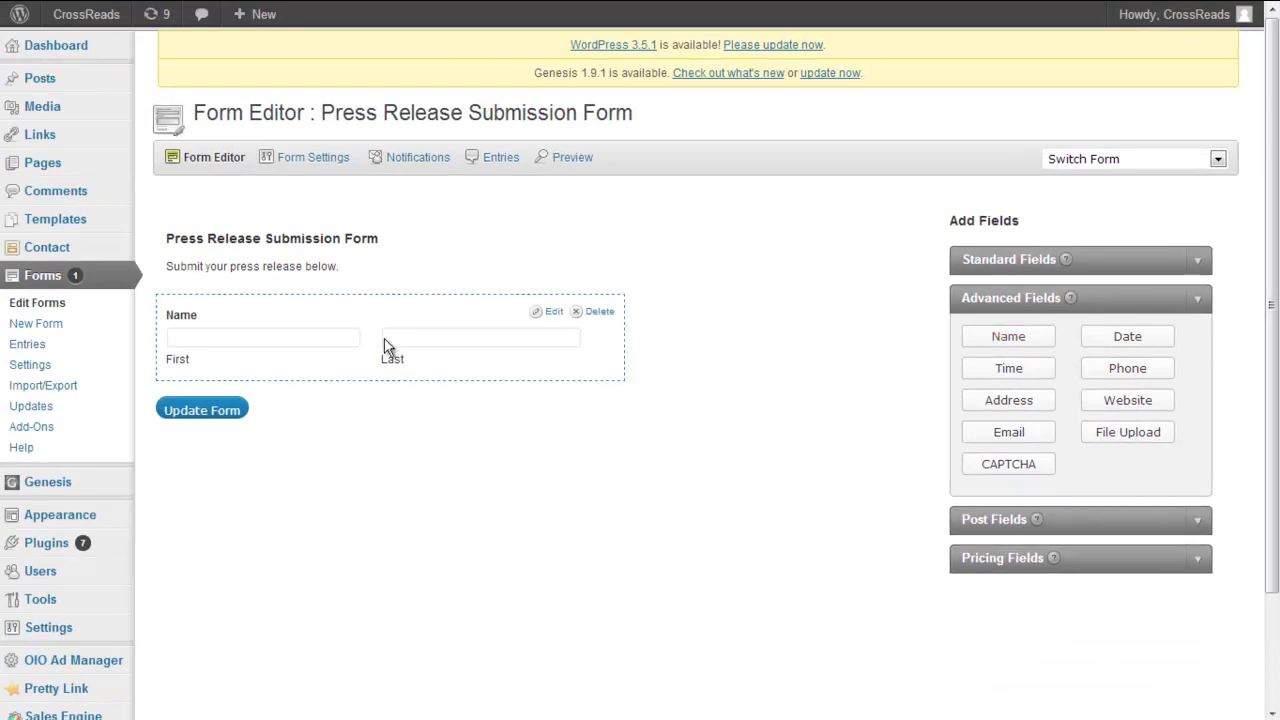
{"action": "left_click", "coordinate": [554, 314]}
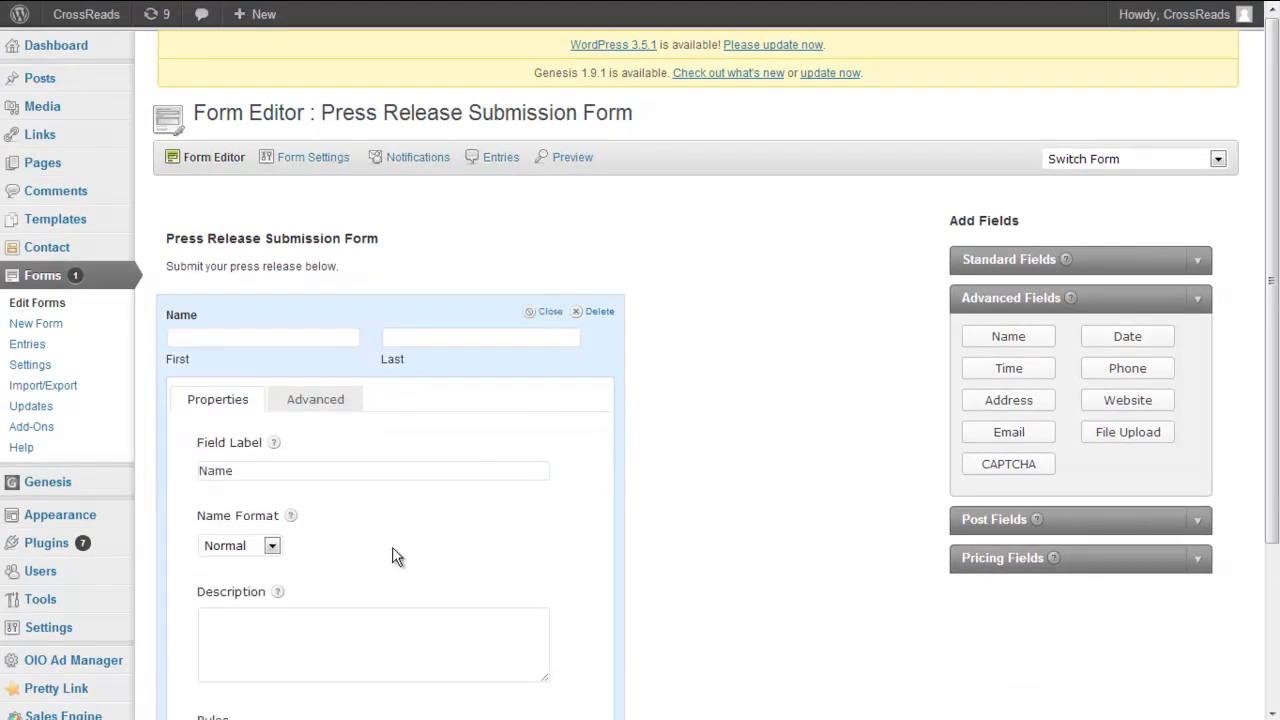
{"action": "scroll", "coordinate": [390, 555], "scroll_direction": "down", "scroll_amount": 4}
{"action": "left_click", "coordinate": [204, 518]}
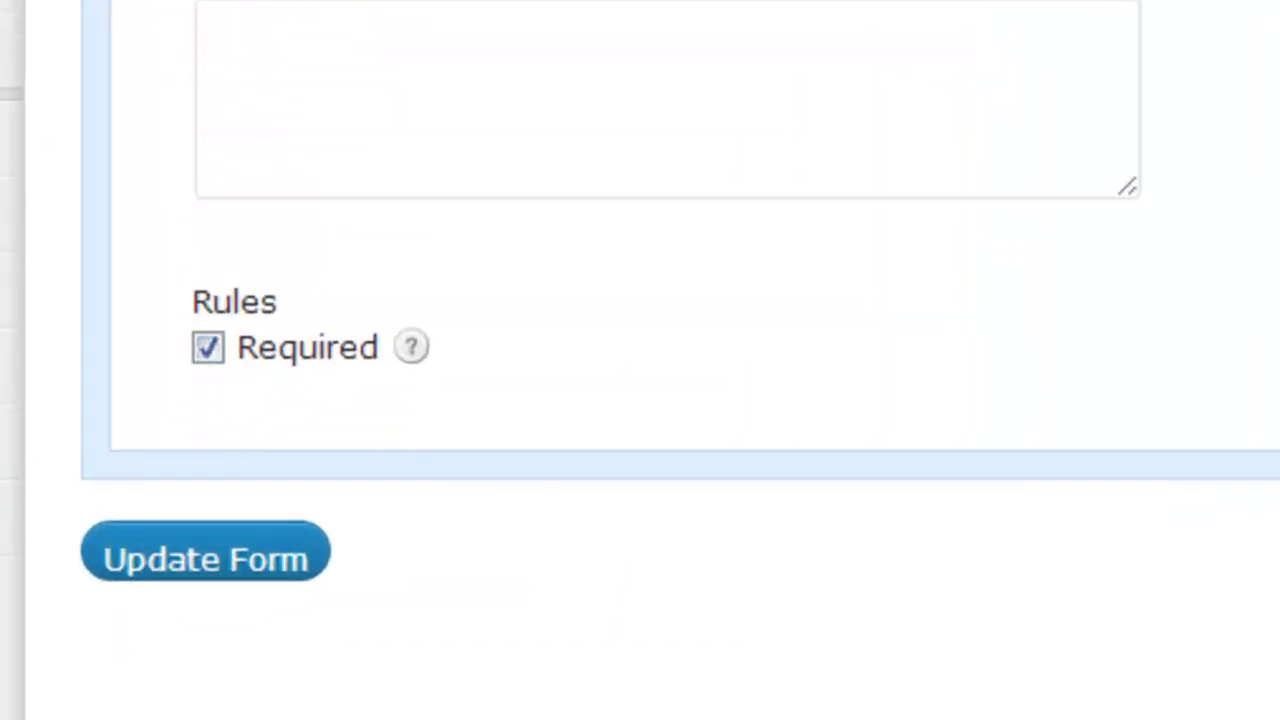
{"action": "left_click", "coordinate": [507, 32]}
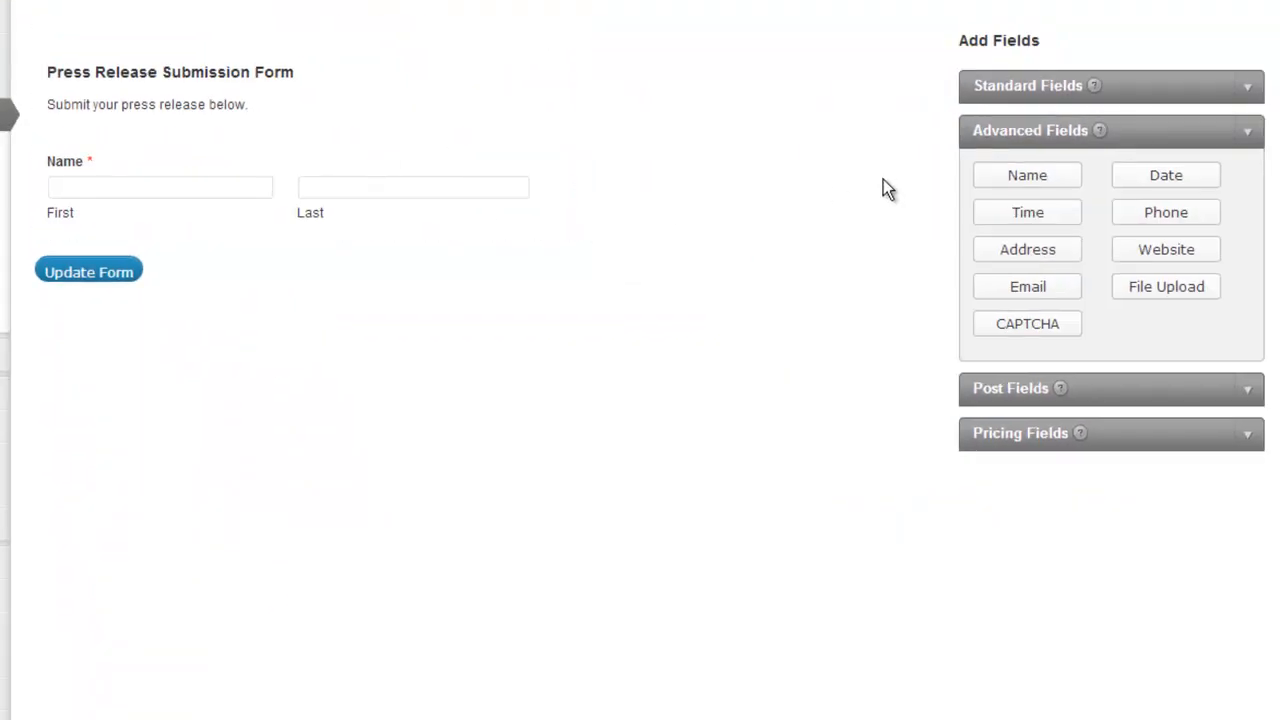
Add an advanced Email field, mark it as required, update the form and close the field's settings.
{"action": "left_click", "coordinate": [1022, 288]}
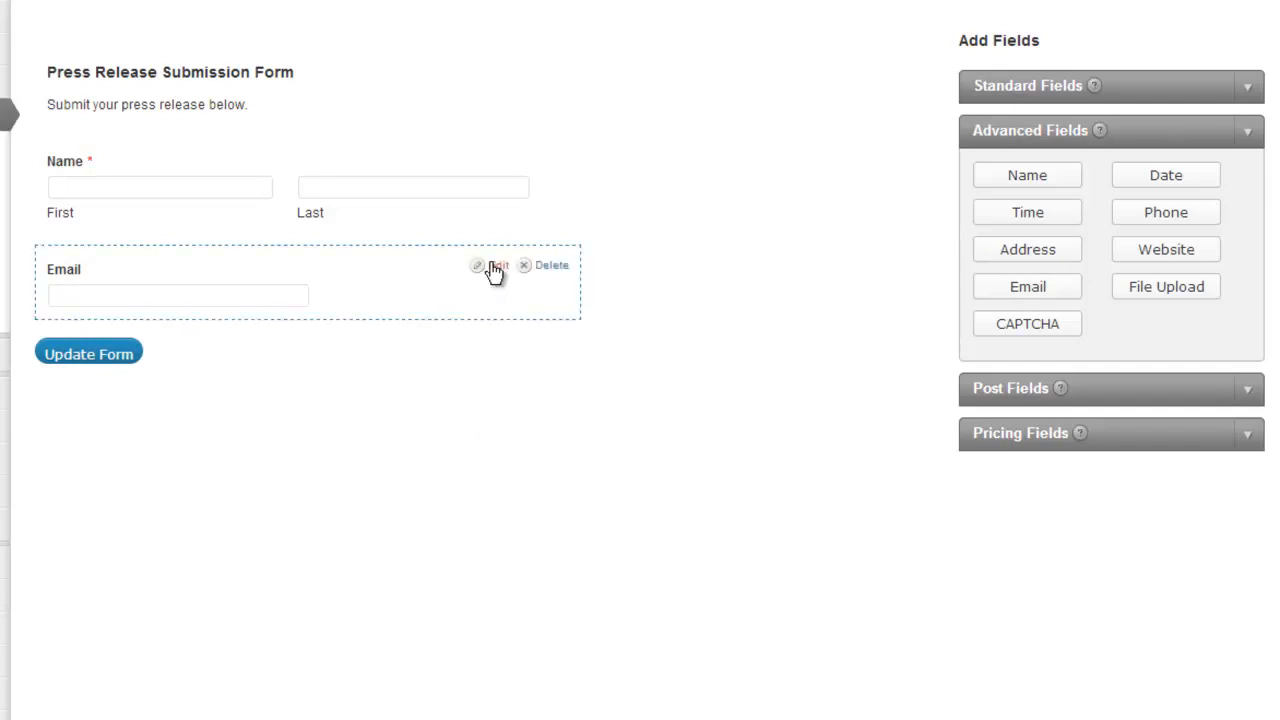
{"action": "left_click", "coordinate": [496, 266]}
{"action": "scroll", "coordinate": [231, 513], "scroll_direction": "down", "scroll_amount": 3}
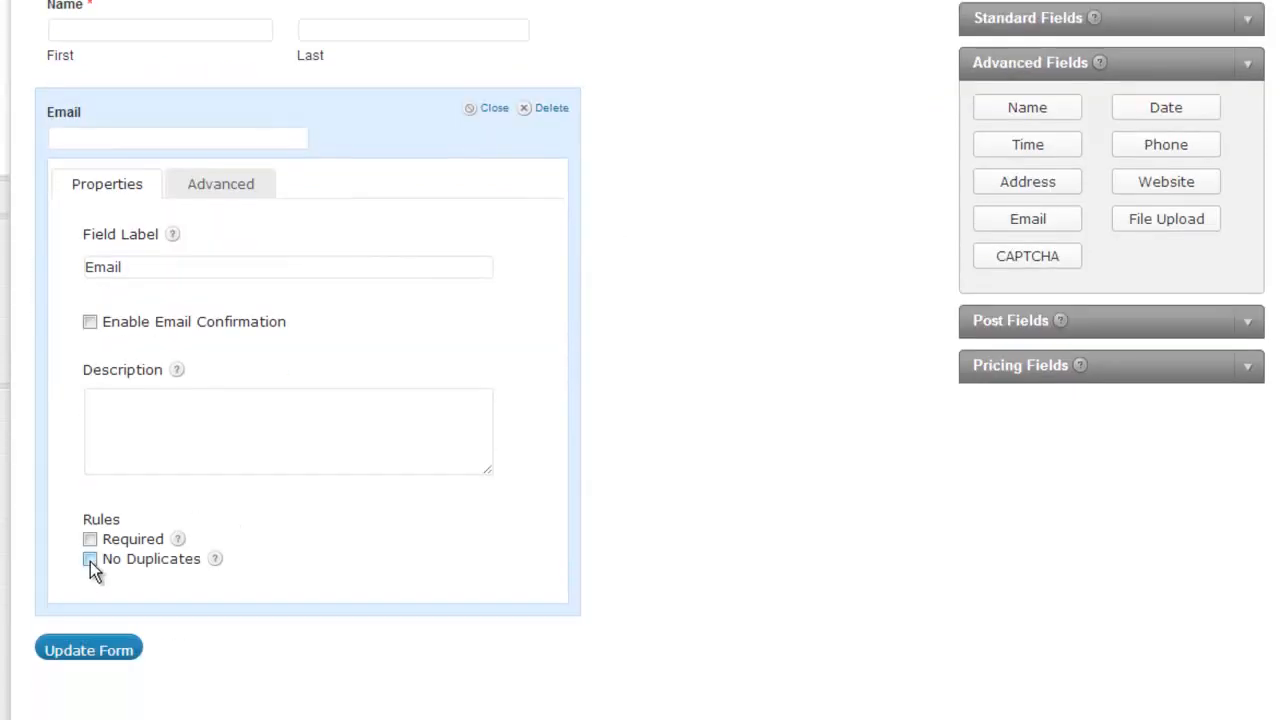
{"action": "left_click", "coordinate": [90, 540]}
{"action": "left_click", "coordinate": [106, 648]}
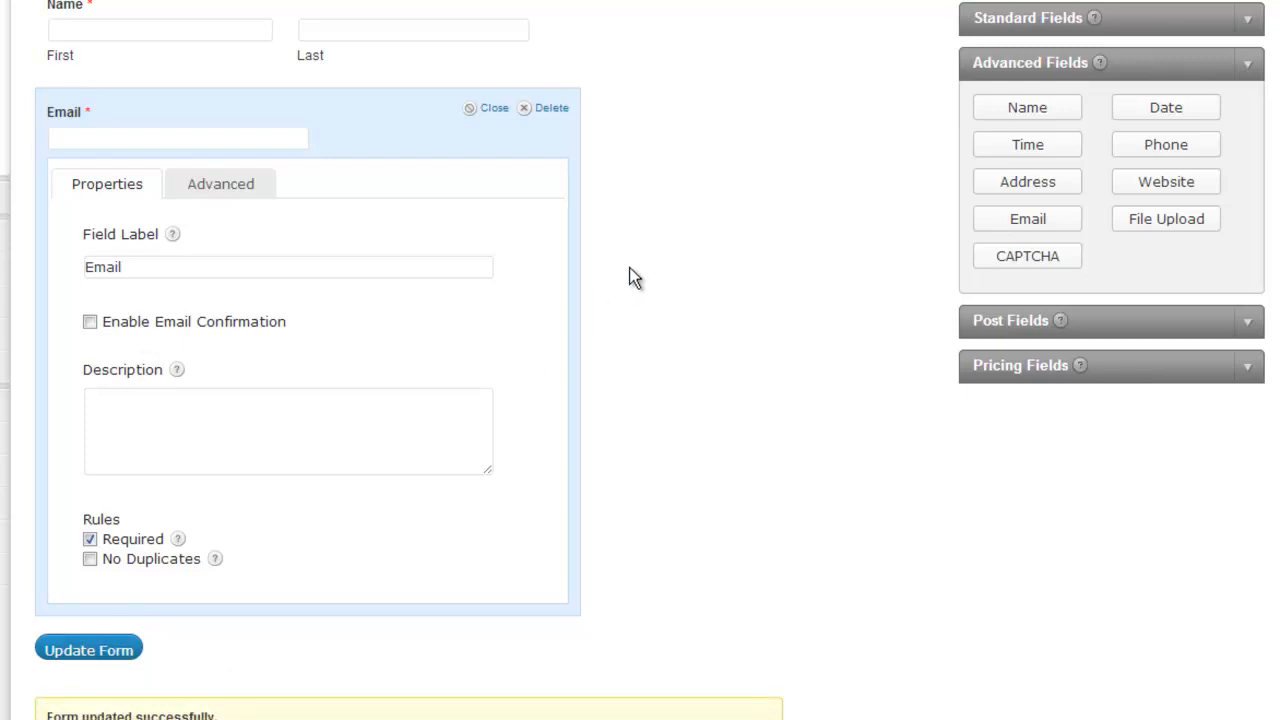
{"action": "left_click", "coordinate": [491, 112]}
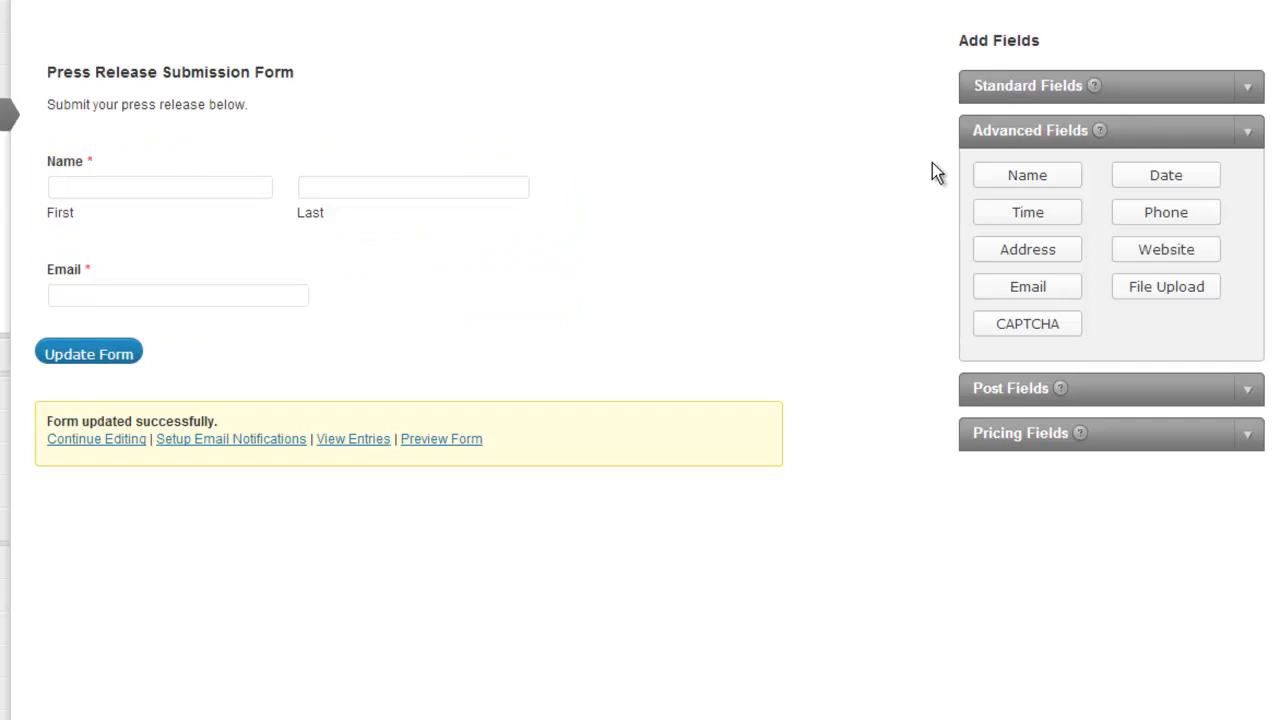
Add a standard single-line text field below the Email field for the press release title.
{"action": "left_click", "coordinate": [1244, 90]}
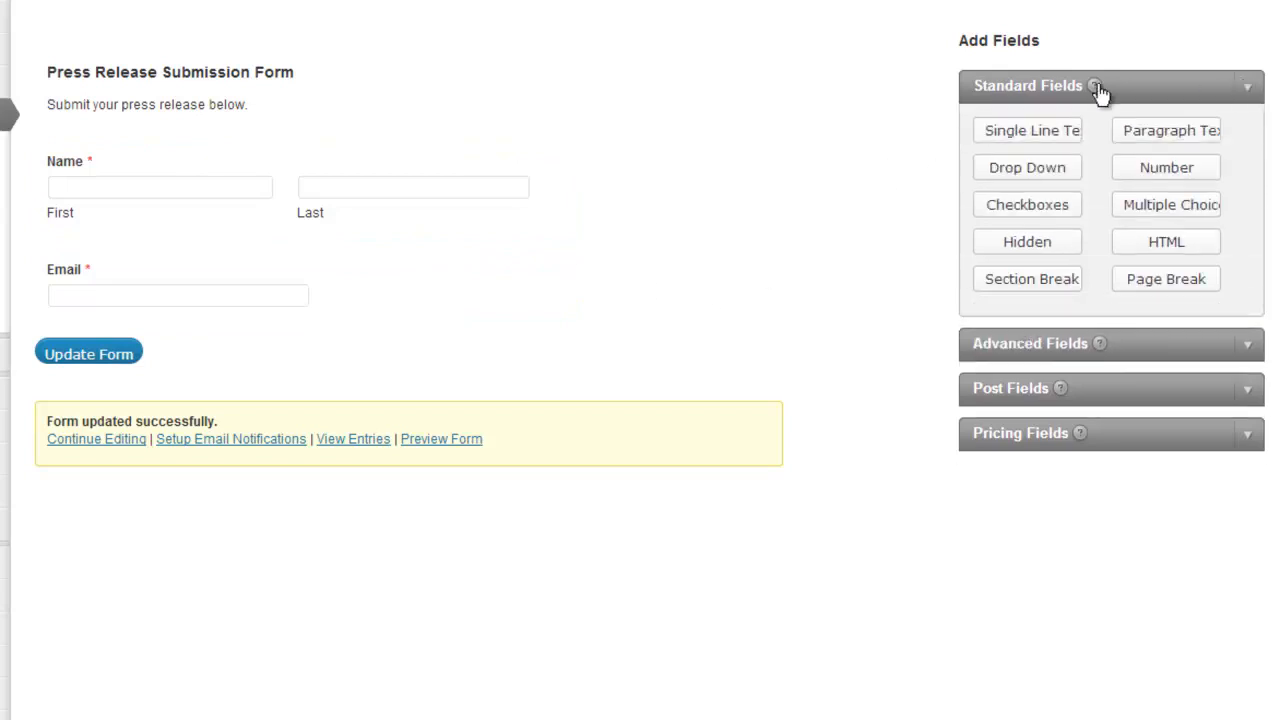
{"action": "left_click", "coordinate": [1033, 134]}
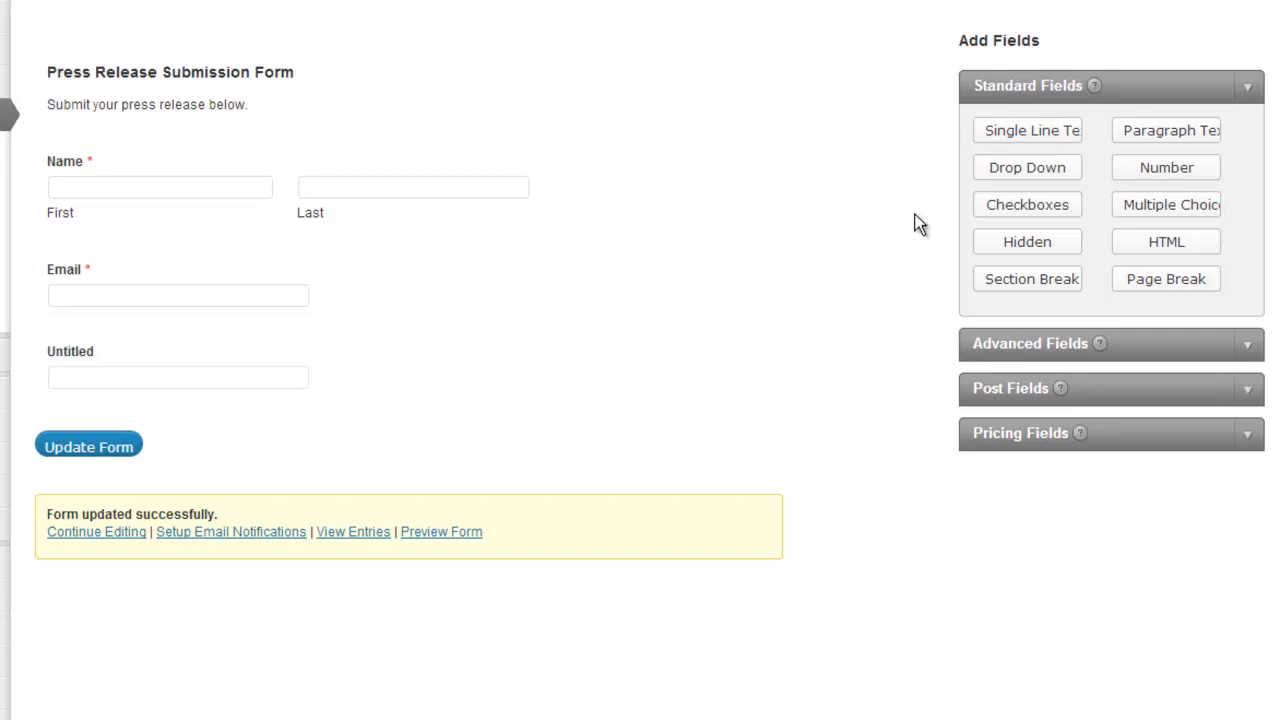
Add a required paragraph text field labelled "Press Release Body", update the form and close the field's settings.
{"action": "left_click", "coordinate": [1143, 133]}
{"action": "type", "text": "Press Release Body"}
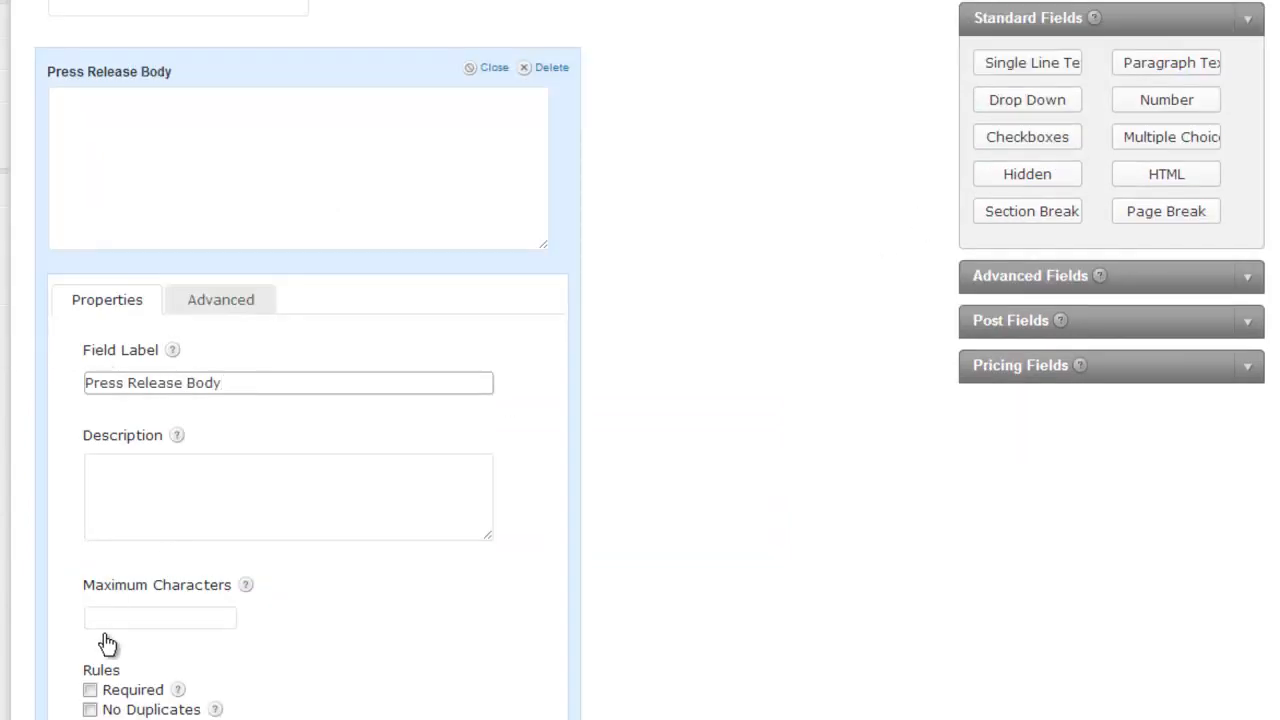
{"action": "left_click", "coordinate": [90, 690]}
{"action": "scroll", "coordinate": [70, 637], "scroll_direction": "down", "scroll_amount": 1}
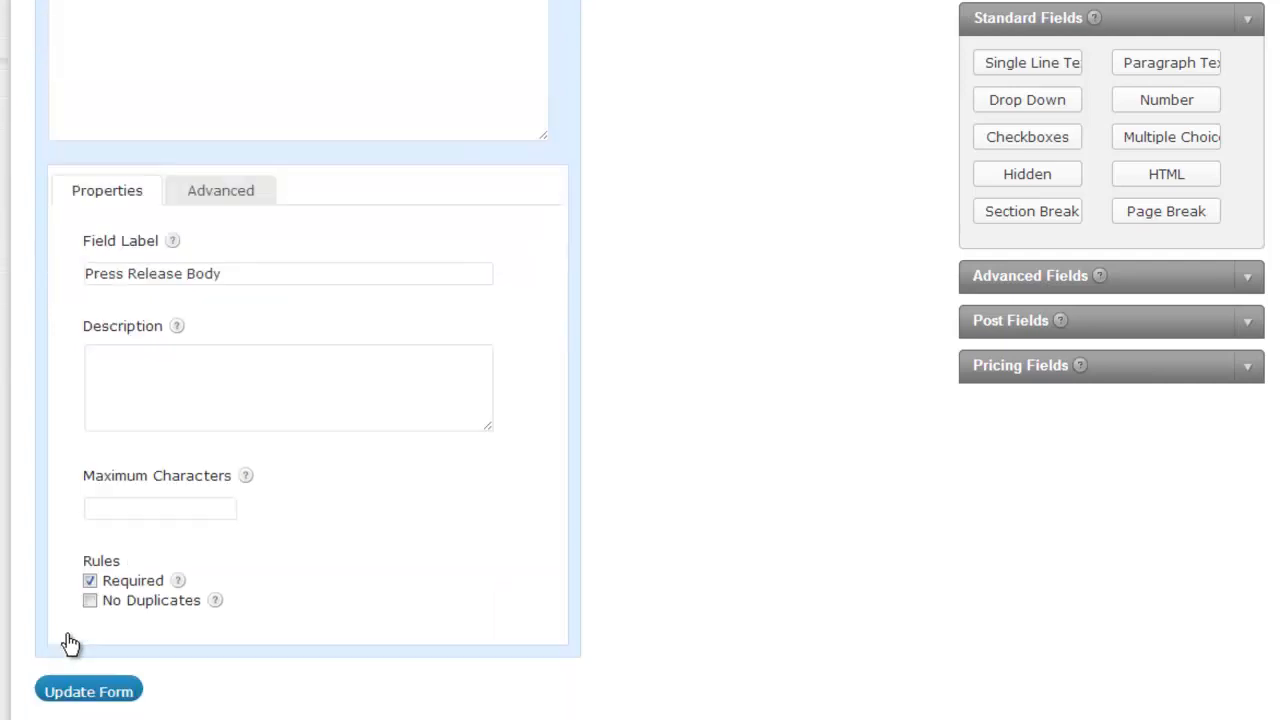
{"action": "left_click", "coordinate": [92, 692]}
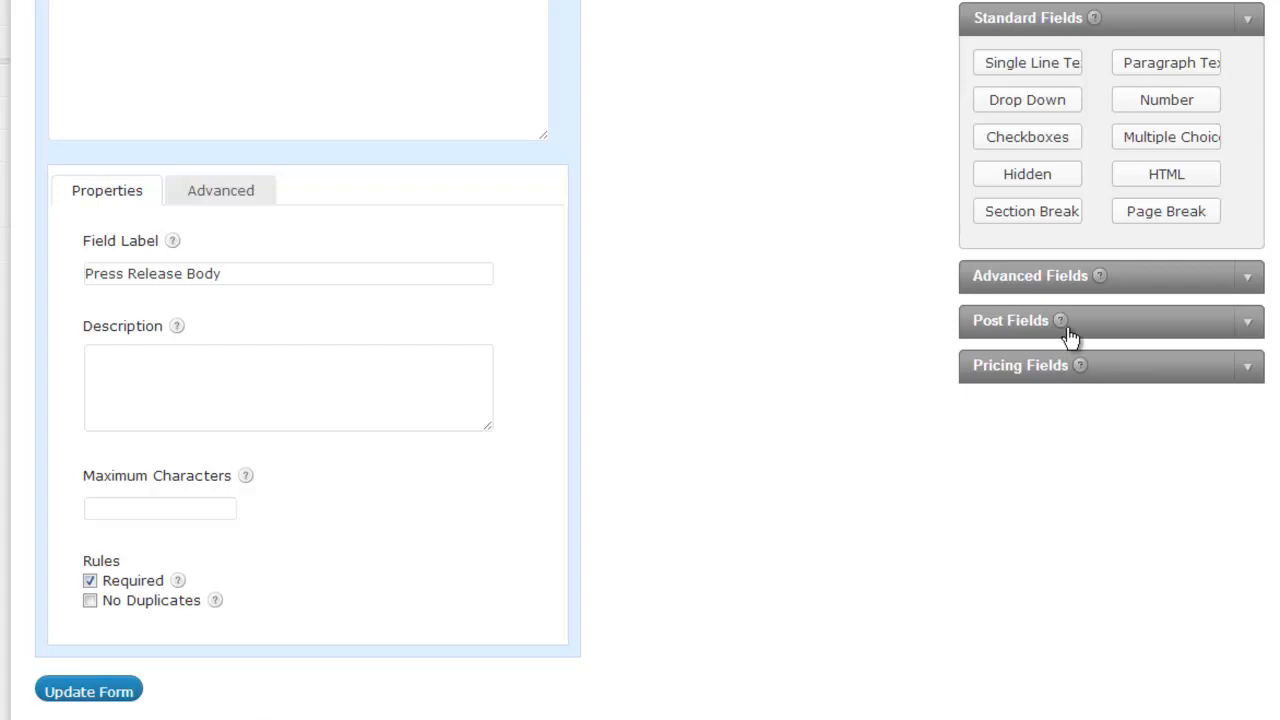
{"action": "scroll", "coordinate": [620, 330], "scroll_direction": "up", "scroll_amount": 2}
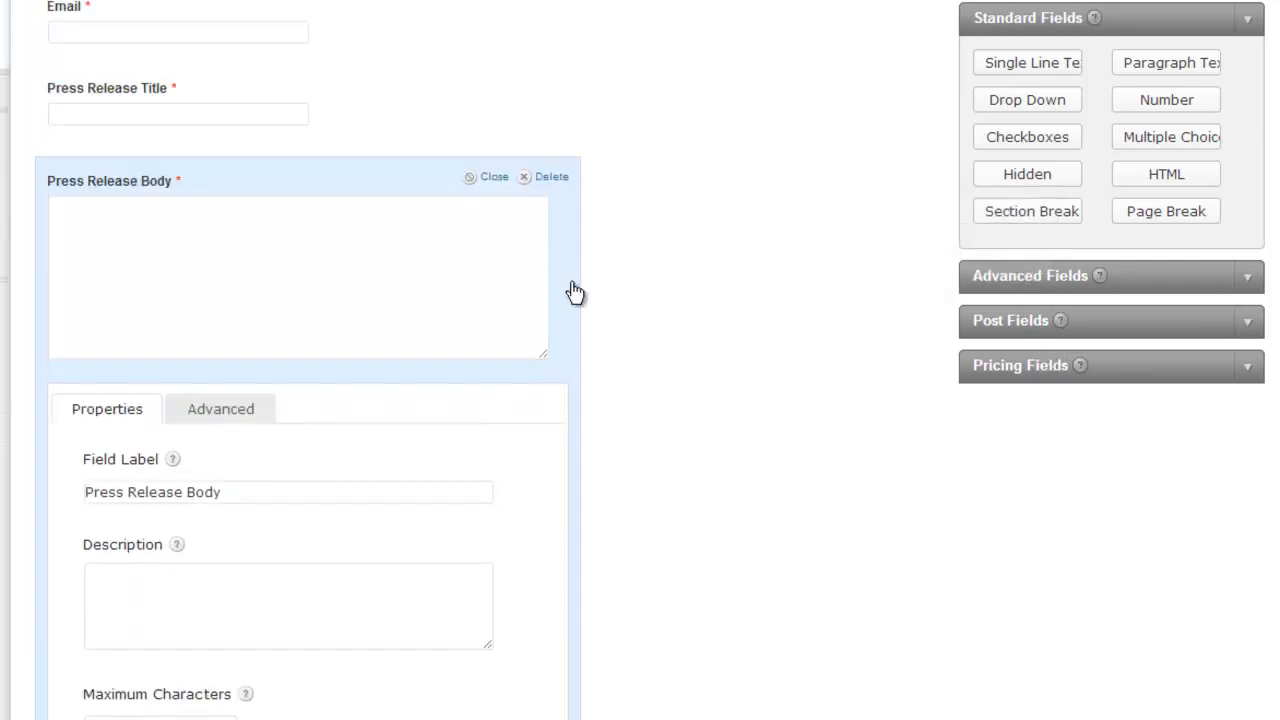
{"action": "left_click", "coordinate": [482, 177]}
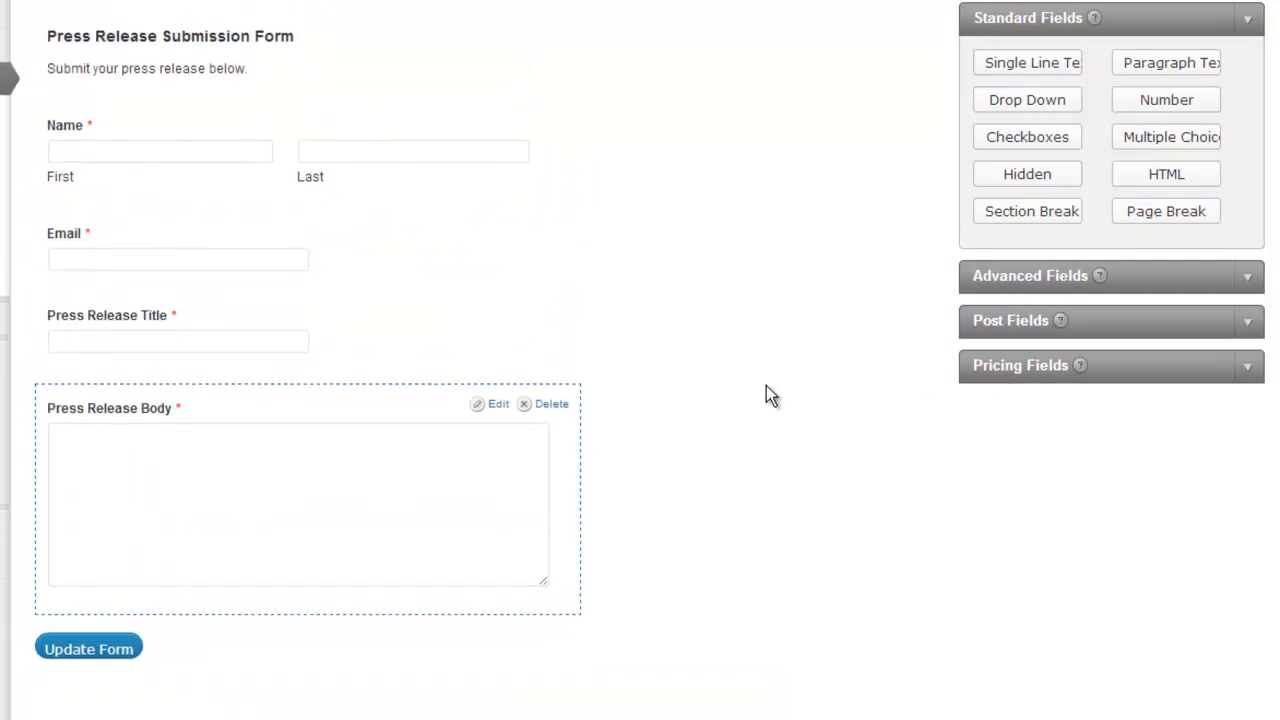
Look through the post, pricing and advanced field types available for the form.
{"action": "left_click", "coordinate": [1248, 323]}
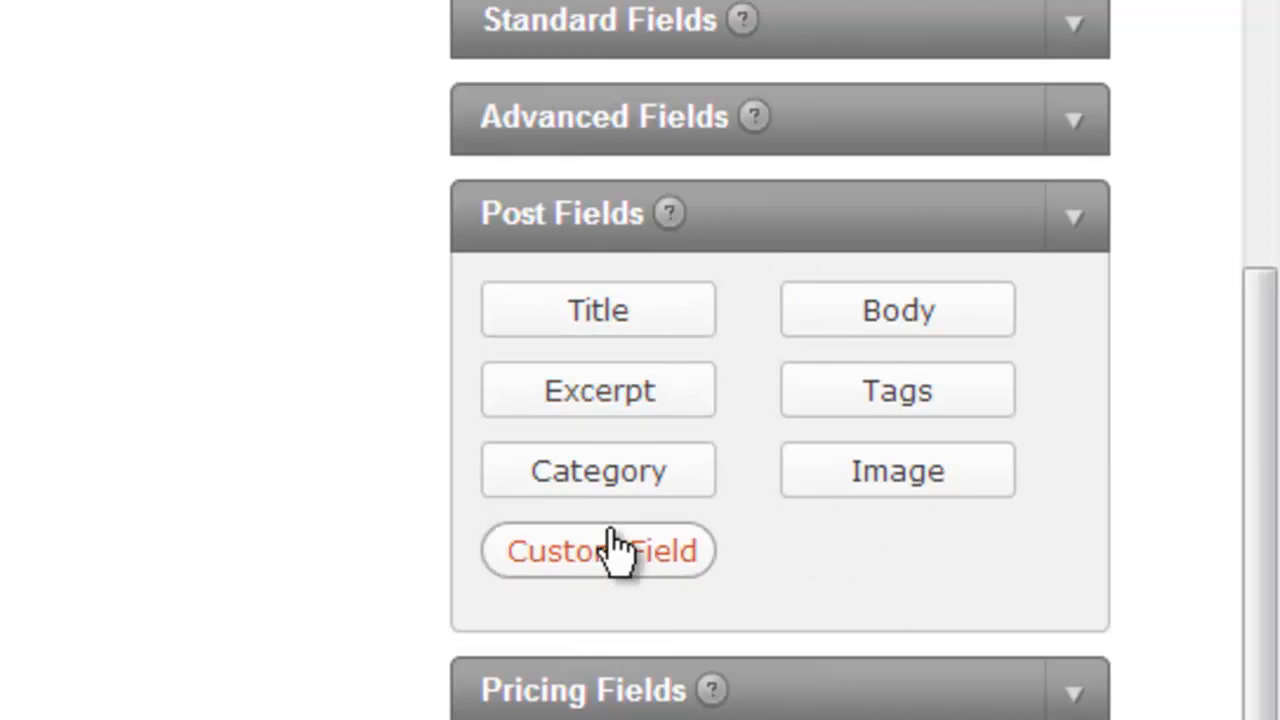
{"action": "left_click", "coordinate": [1057, 680]}
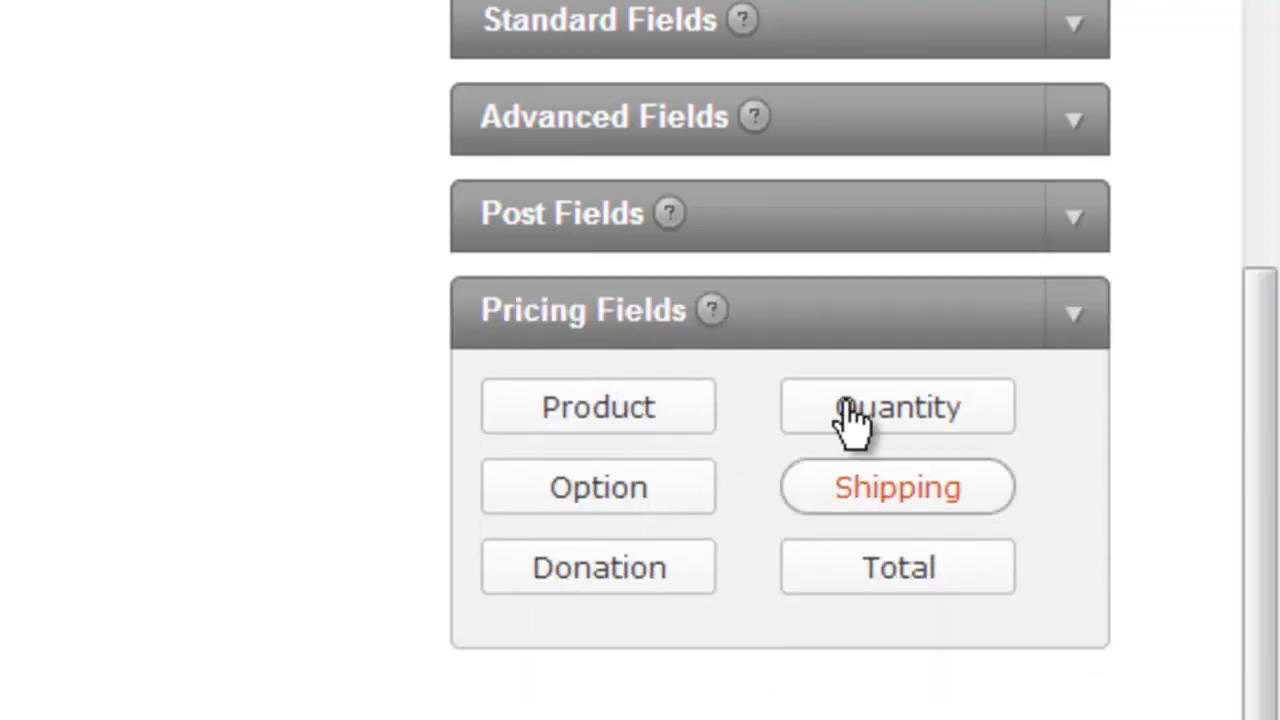
{"action": "left_click", "coordinate": [1076, 128]}
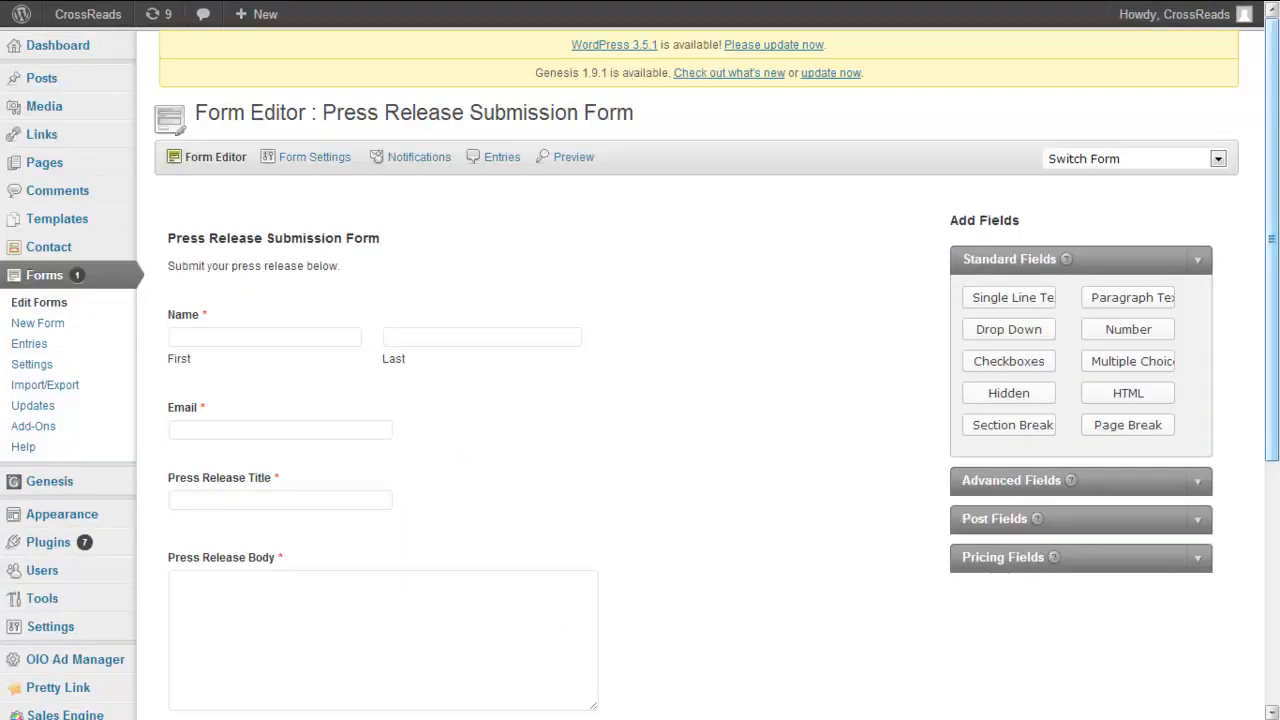
Open the form's notification settings, append a comma to the administrator's Send To Email entry, and review the remaining notification options.
{"action": "left_click", "coordinate": [406, 157]}
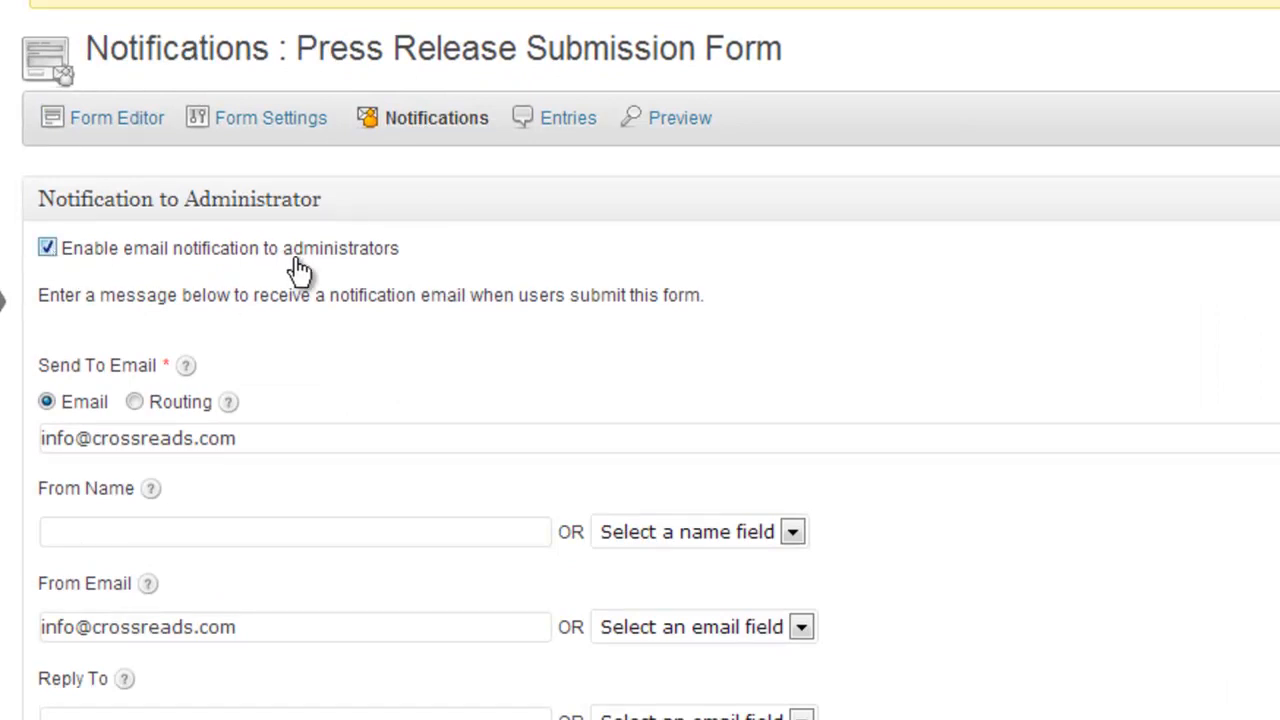
{"action": "left_click", "coordinate": [248, 440]}
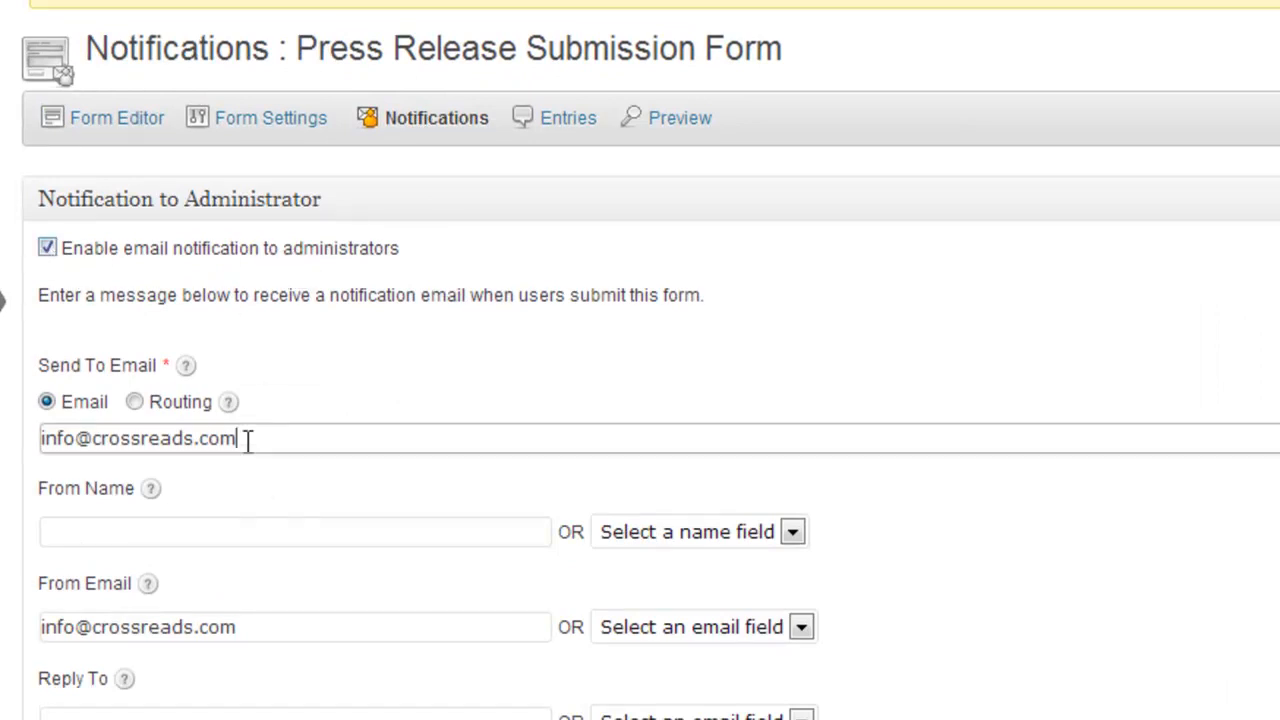
{"action": "type", "text": ","}
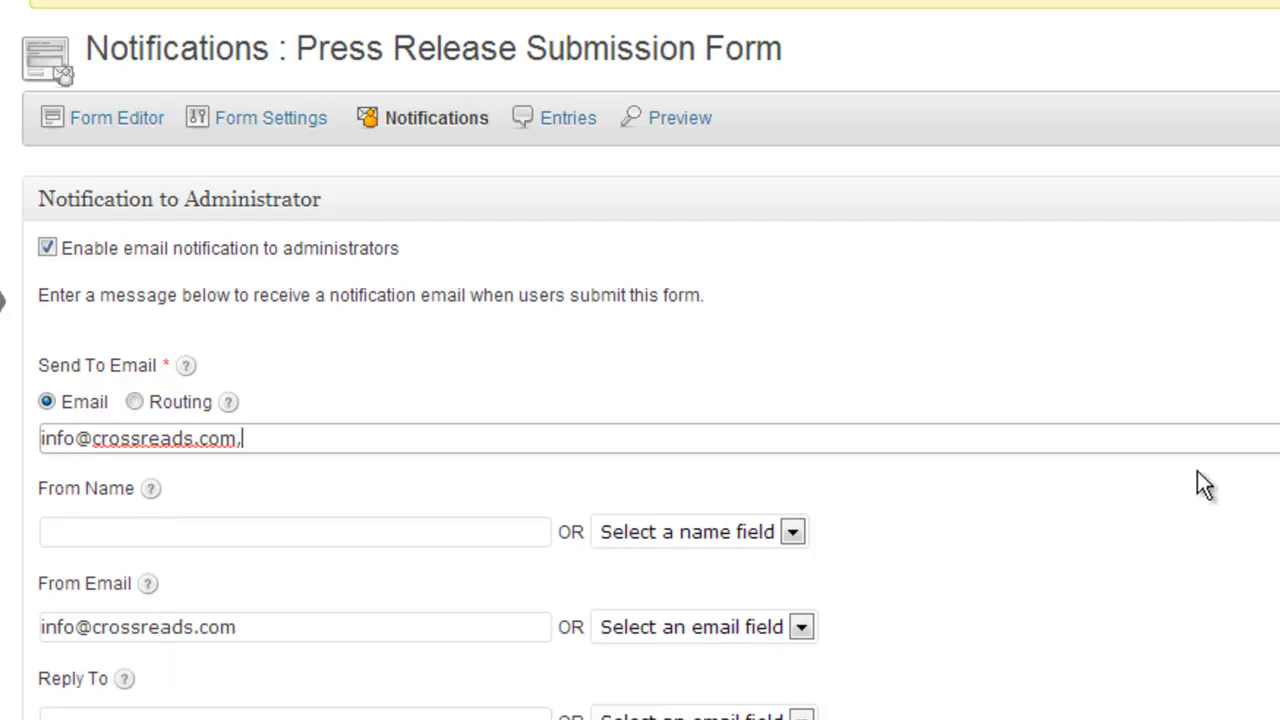
{"action": "scroll", "coordinate": [640, 360], "scroll_direction": "down", "scroll_amount": 5}
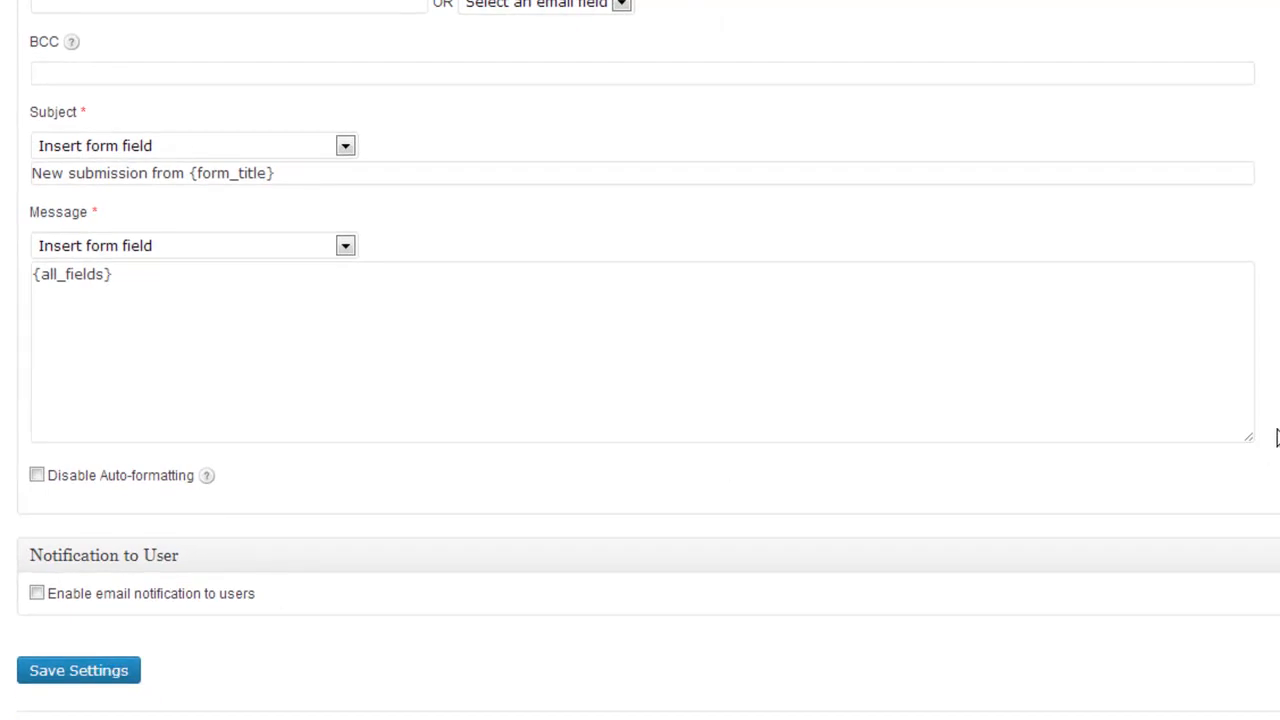
{"action": "scroll", "coordinate": [905, 308], "scroll_direction": "up", "scroll_amount": 5}
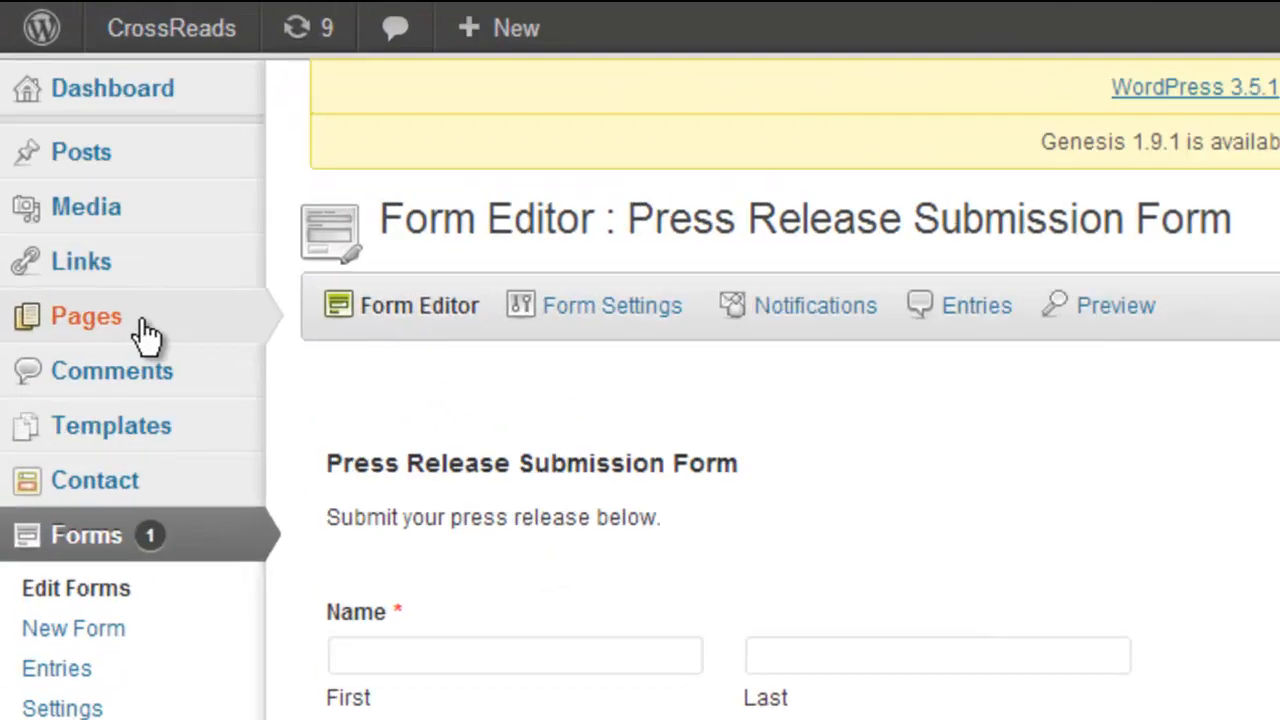
Create a new page titled "Press Release Submission Form".
{"action": "mouse_move", "coordinate": [94, 168]}
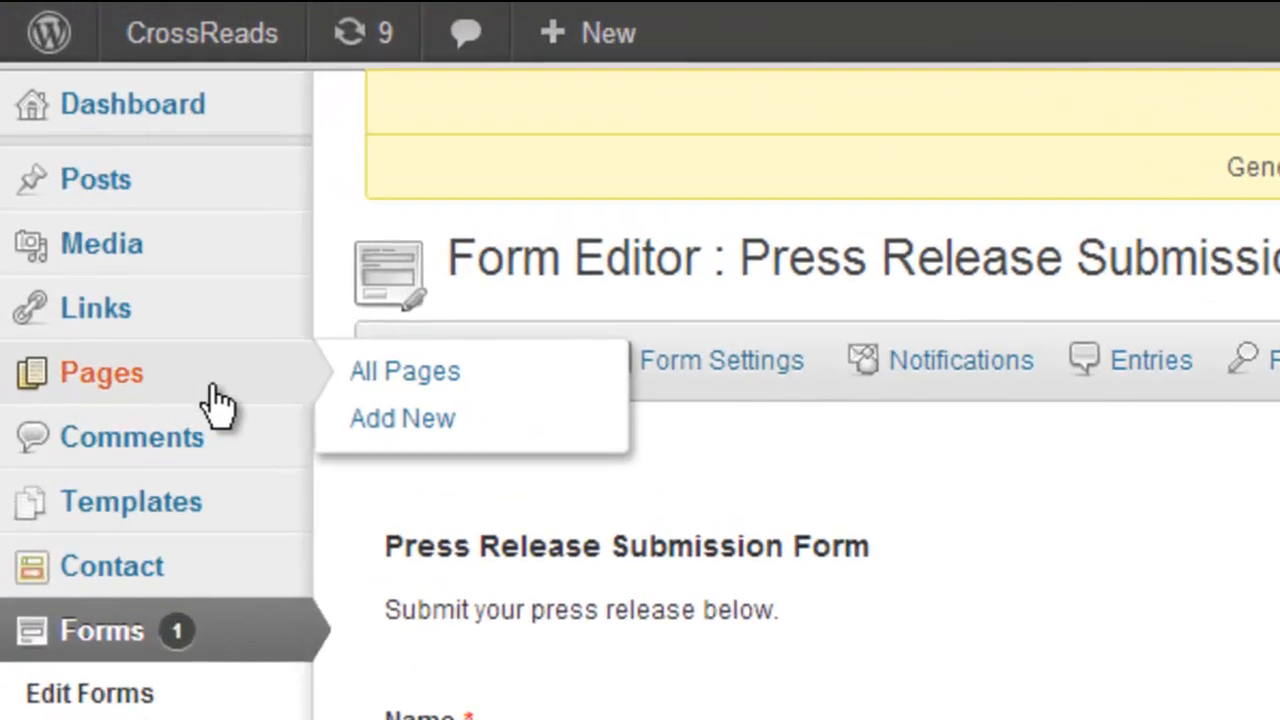
{"action": "left_click", "coordinate": [388, 418]}
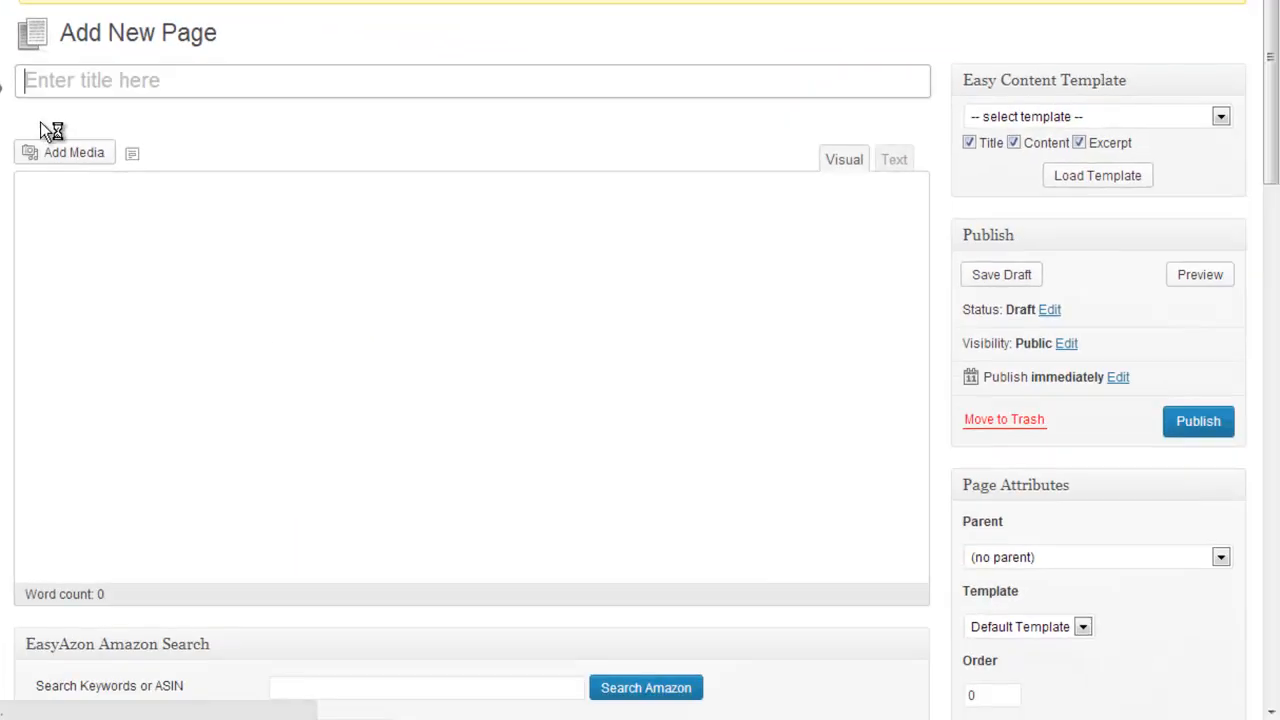
{"action": "type", "text": "Pre"}
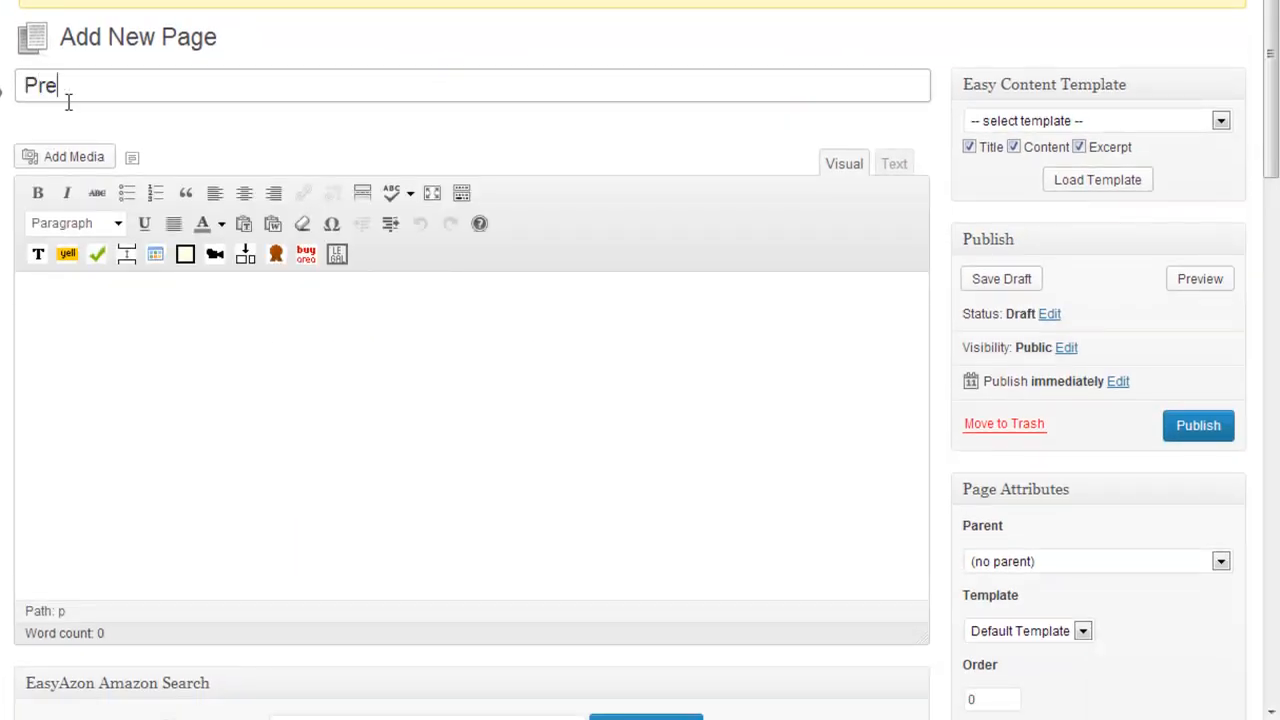
{"action": "type", "text": "ss Release Submission Form"}
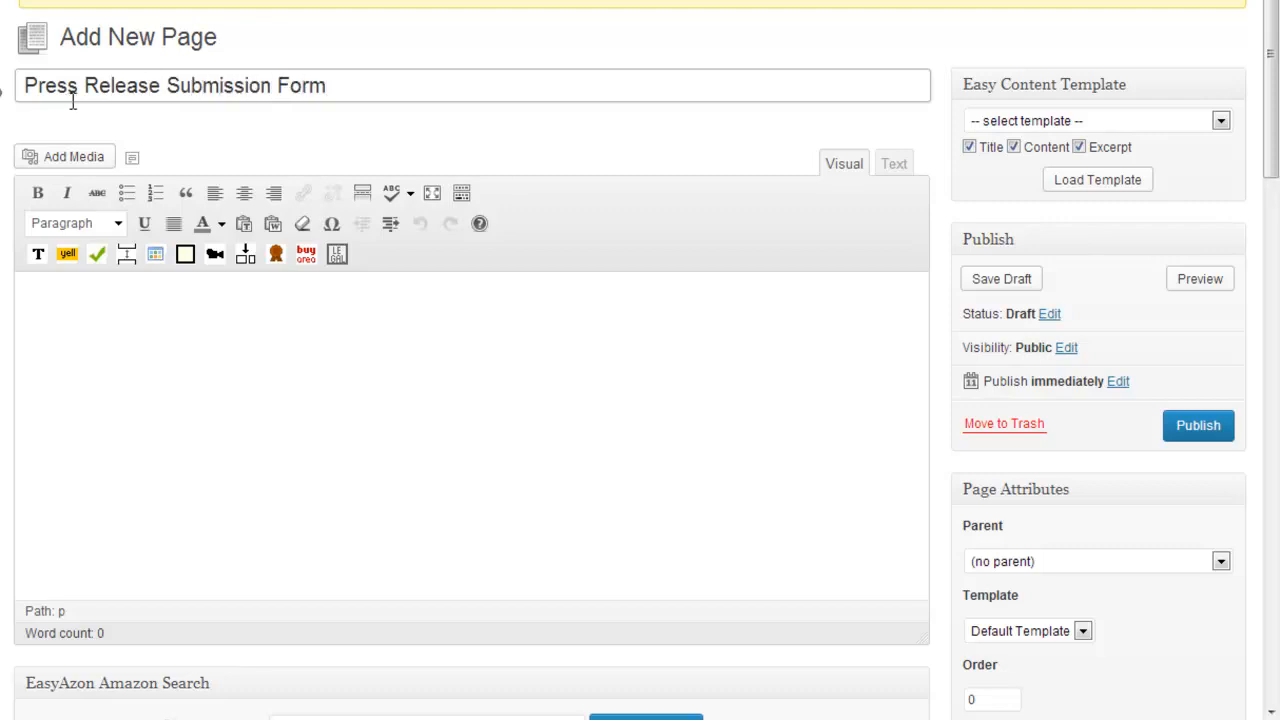
Insert the Press Release Submission Form into the page body as a Gravity Form with its title and description displayed, and publish the page.
{"action": "left_click", "coordinate": [141, 330]}
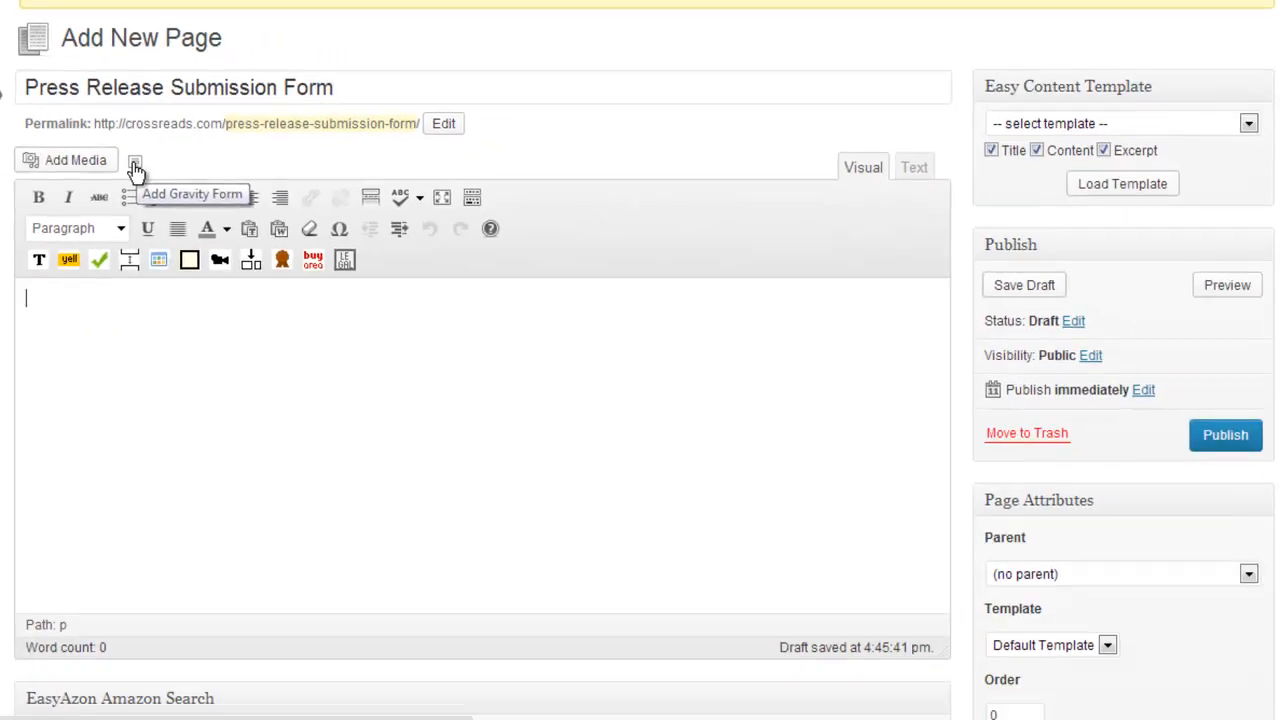
{"action": "left_click", "coordinate": [401, 480]}
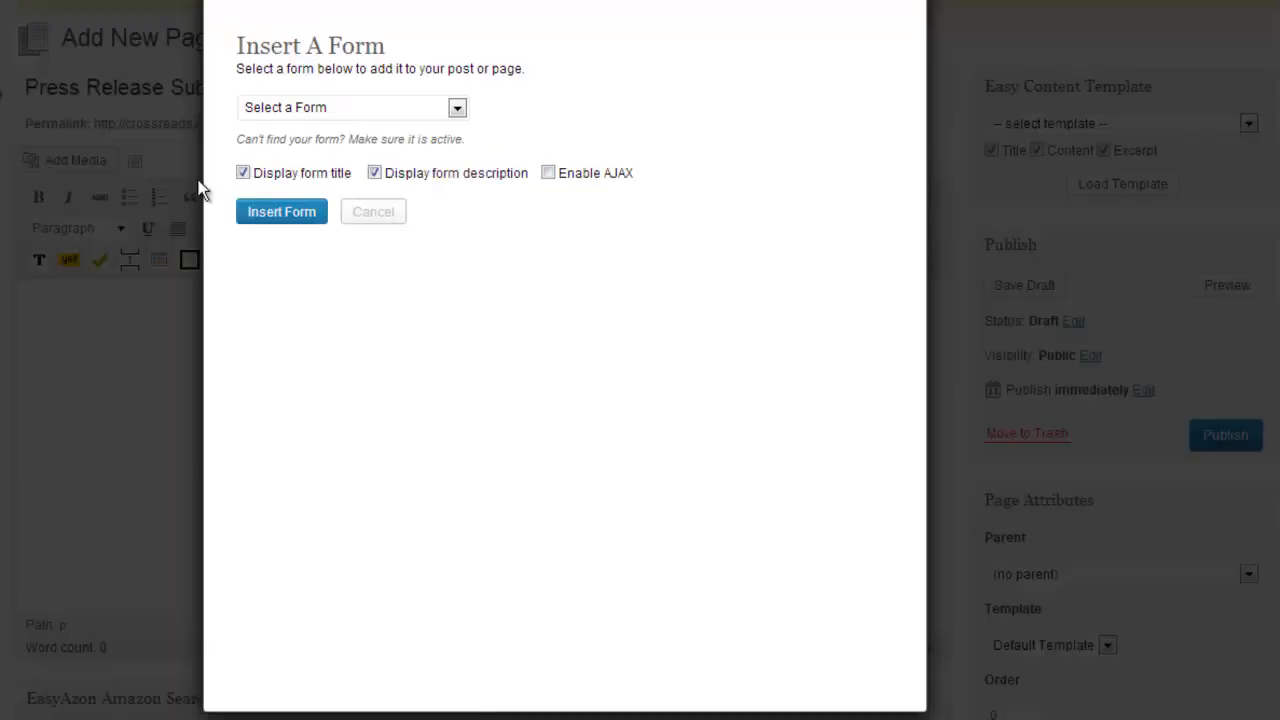
{"action": "left_click", "coordinate": [280, 110]}
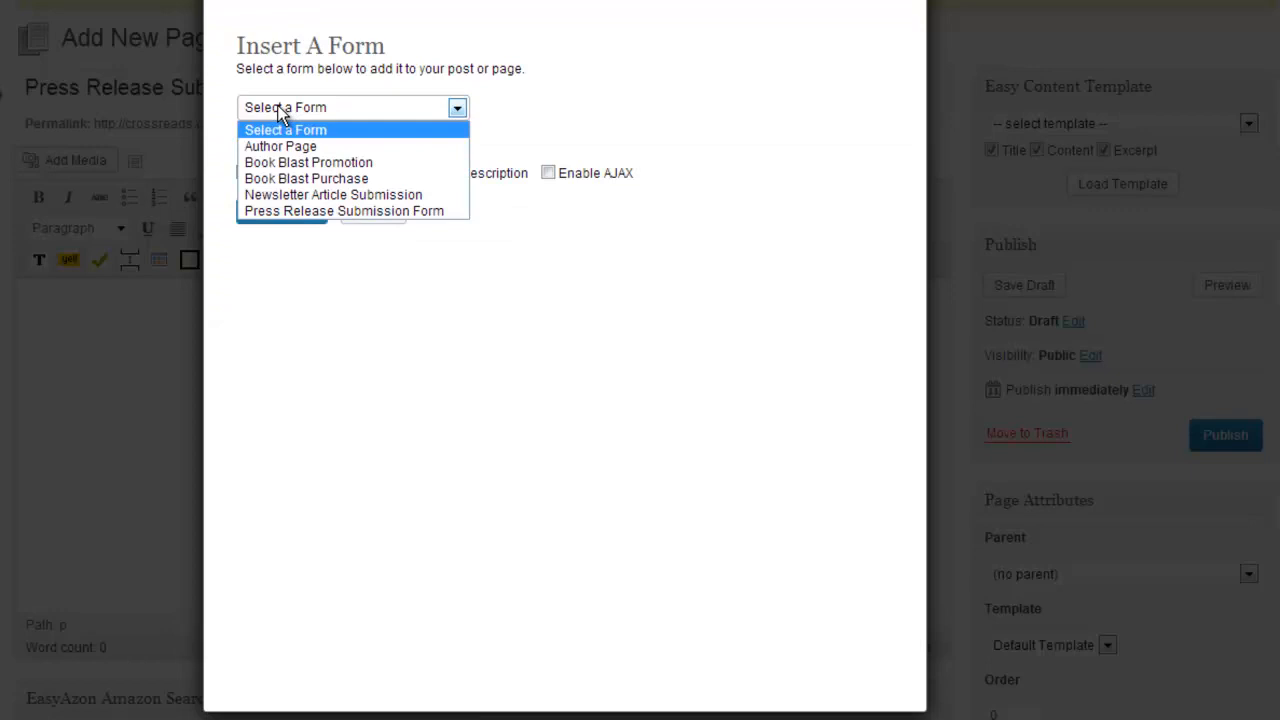
{"action": "left_click", "coordinate": [303, 208]}
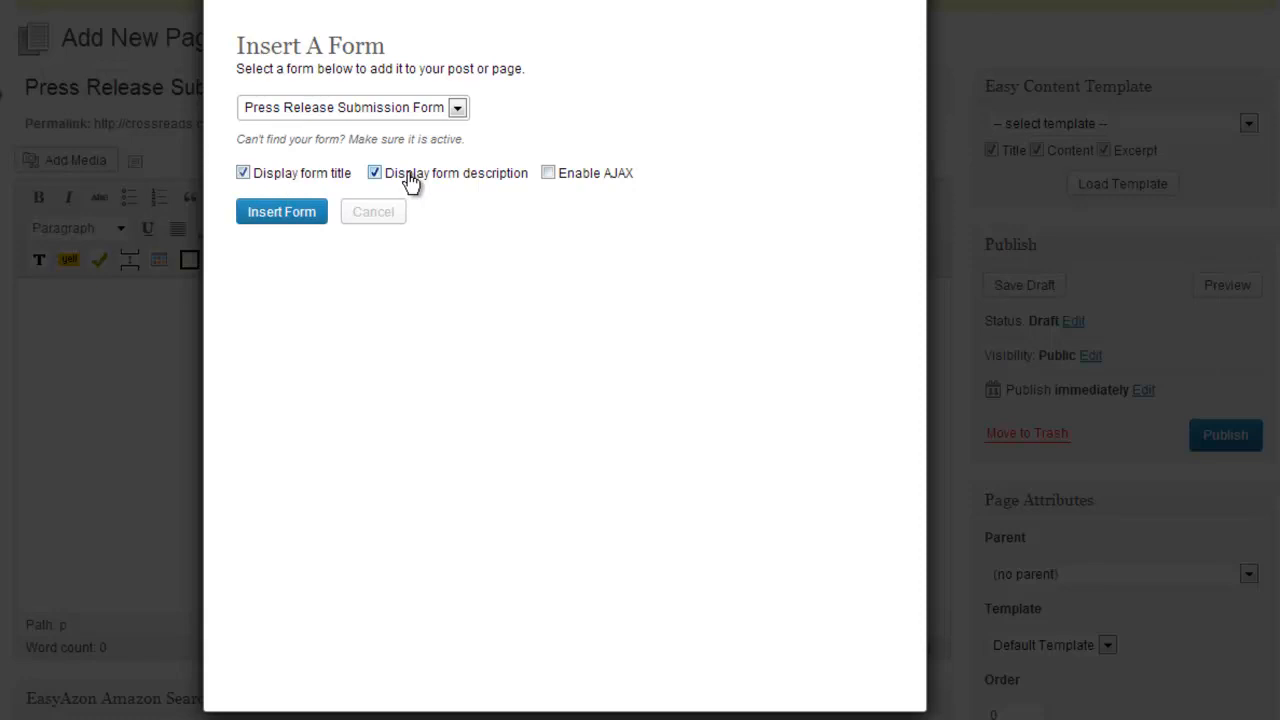
{"action": "left_click", "coordinate": [296, 210]}
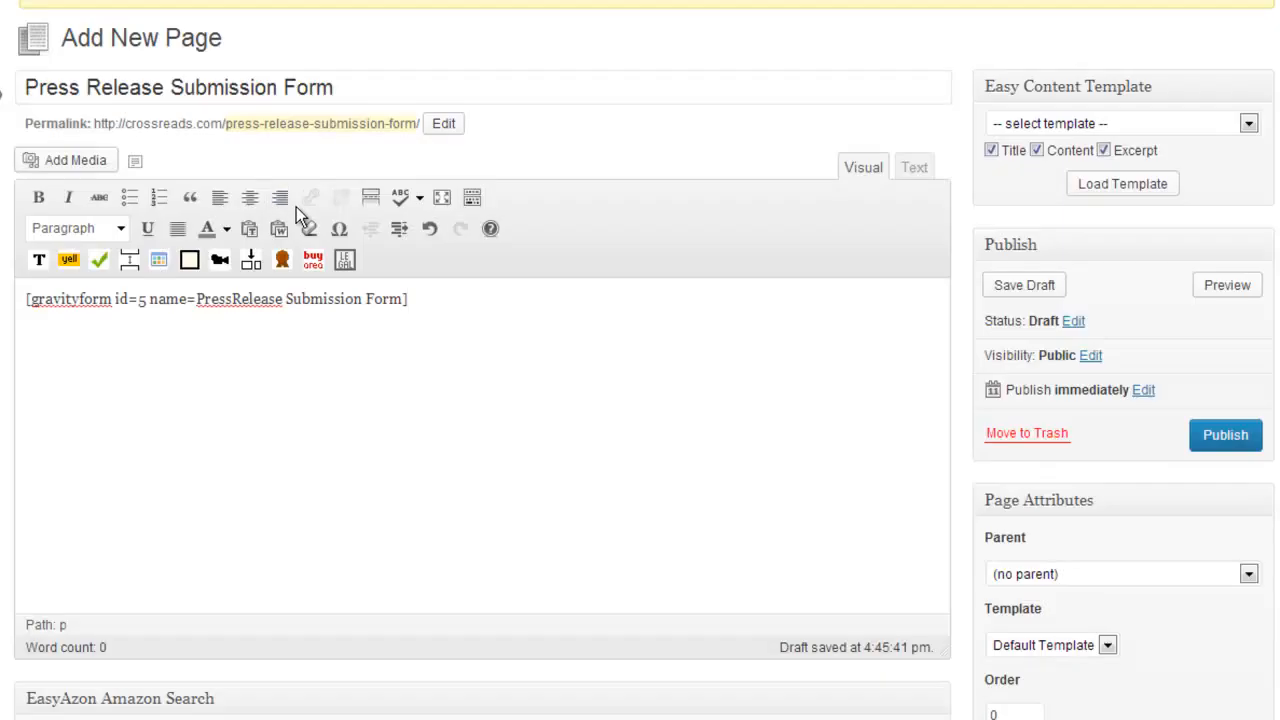
{"action": "left_click", "coordinate": [1221, 430]}
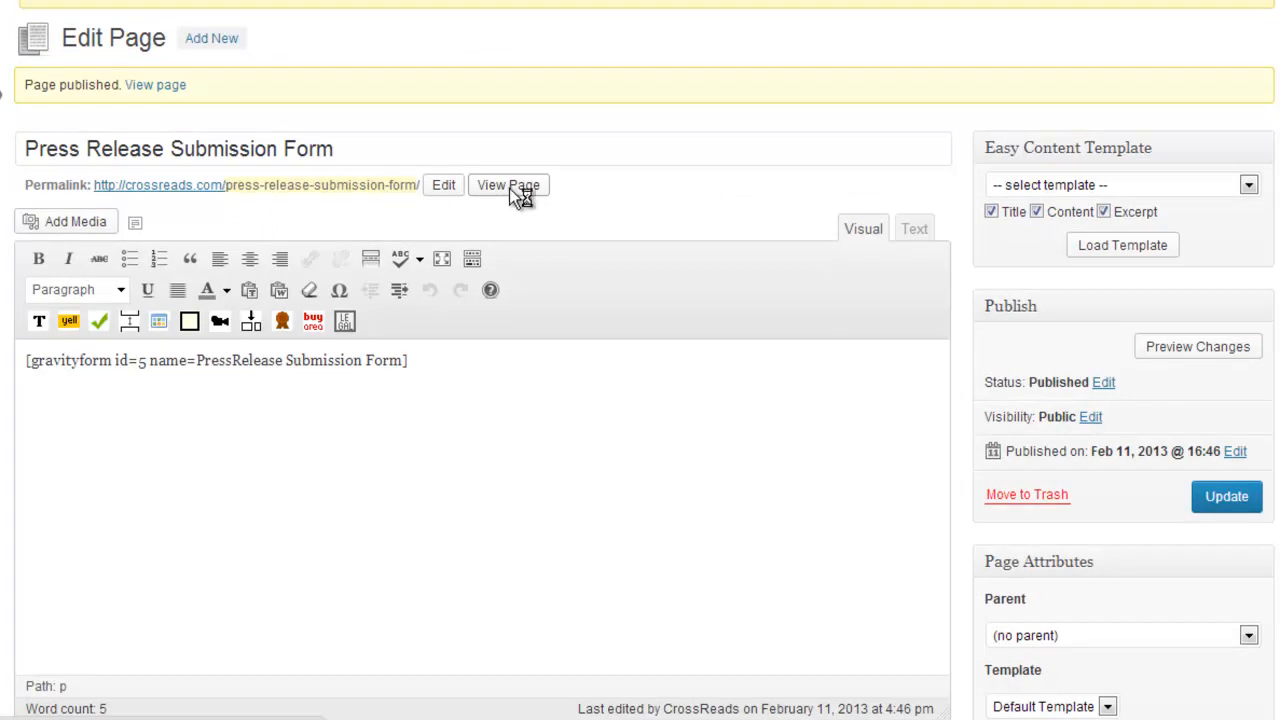
View the published page and examine the form from its title and name fields down to the submission controls.
{"action": "left_click", "coordinate": [509, 188]}
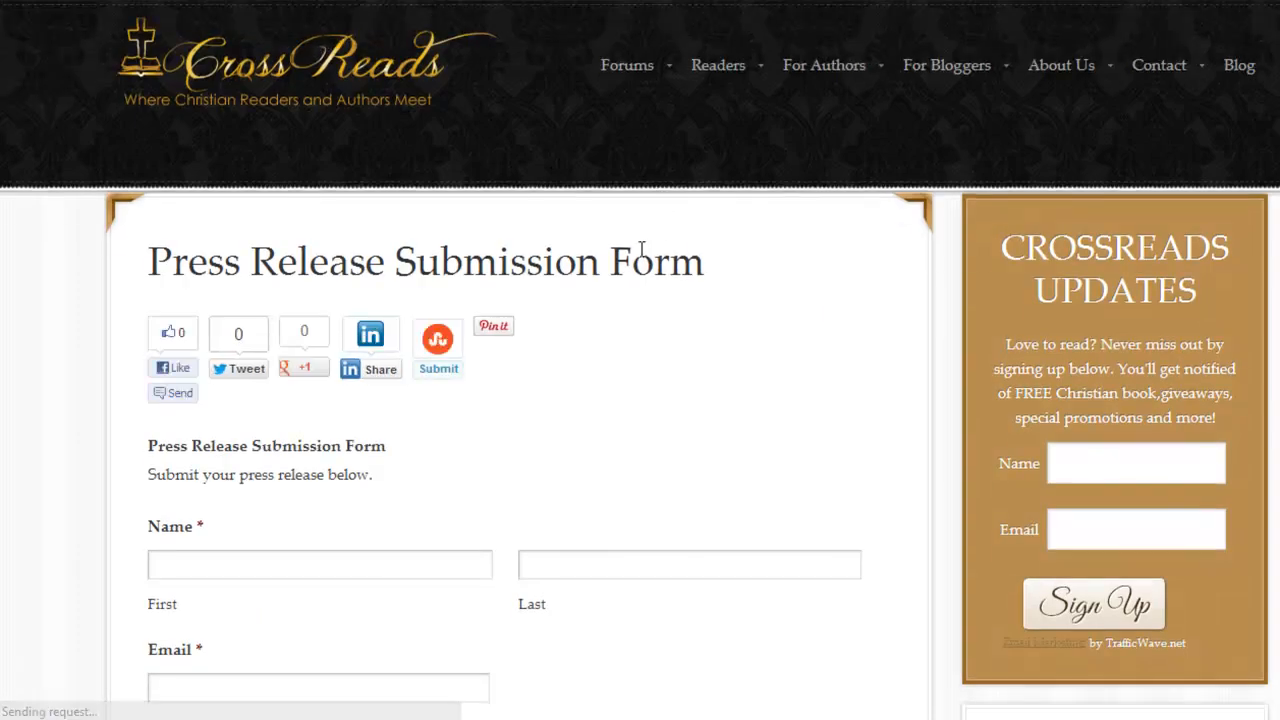
{"action": "scroll", "coordinate": [643, 260], "scroll_direction": "down", "scroll_amount": 2}
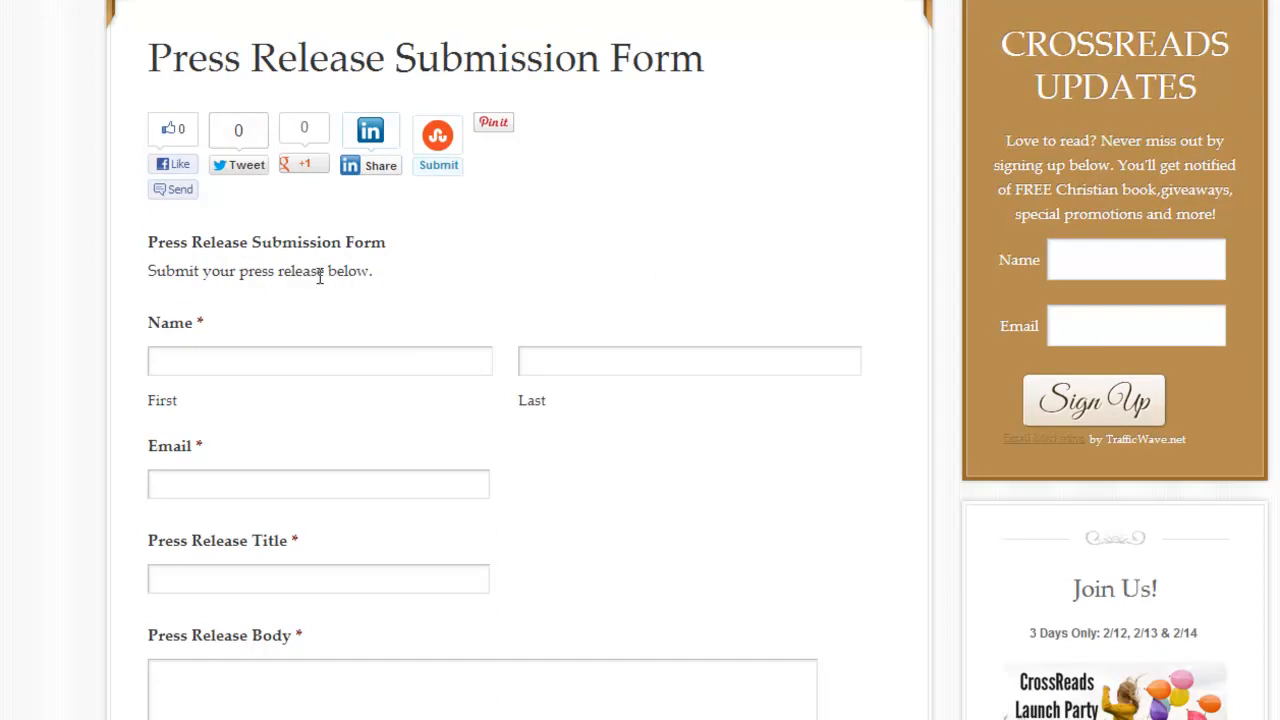
{"action": "scroll", "coordinate": [366, 323], "scroll_direction": "down", "scroll_amount": 4}
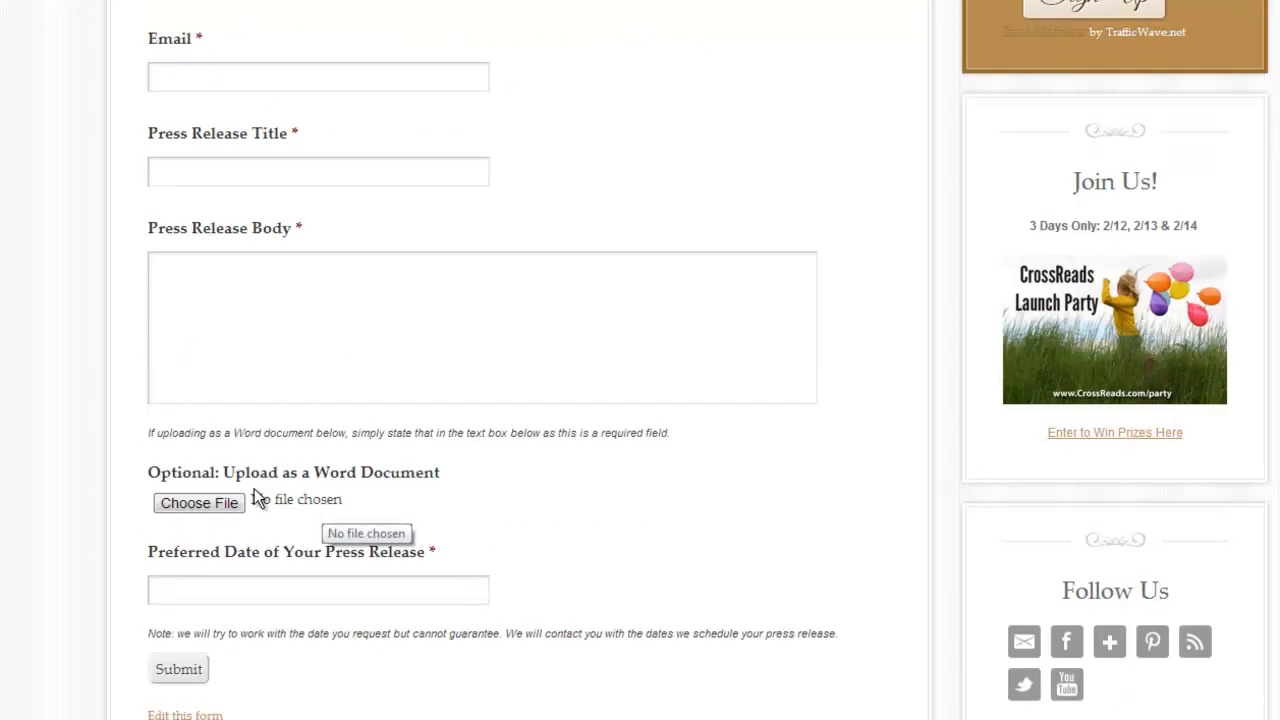
{"action": "scroll", "coordinate": [257, 500], "scroll_direction": "down", "scroll_amount": 1}
{"action": "scroll", "coordinate": [405, 415], "scroll_direction": "down", "scroll_amount": 2}
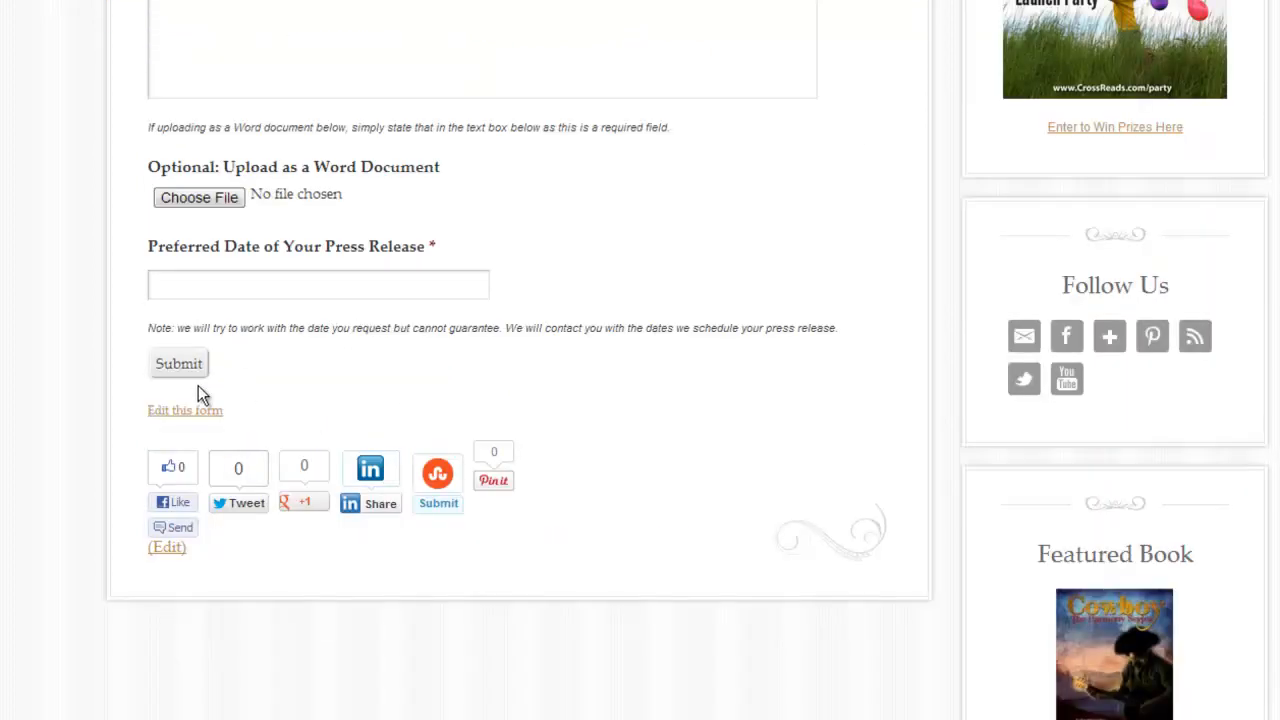
{"action": "scroll", "coordinate": [523, 417], "scroll_direction": "up", "scroll_amount": 6}
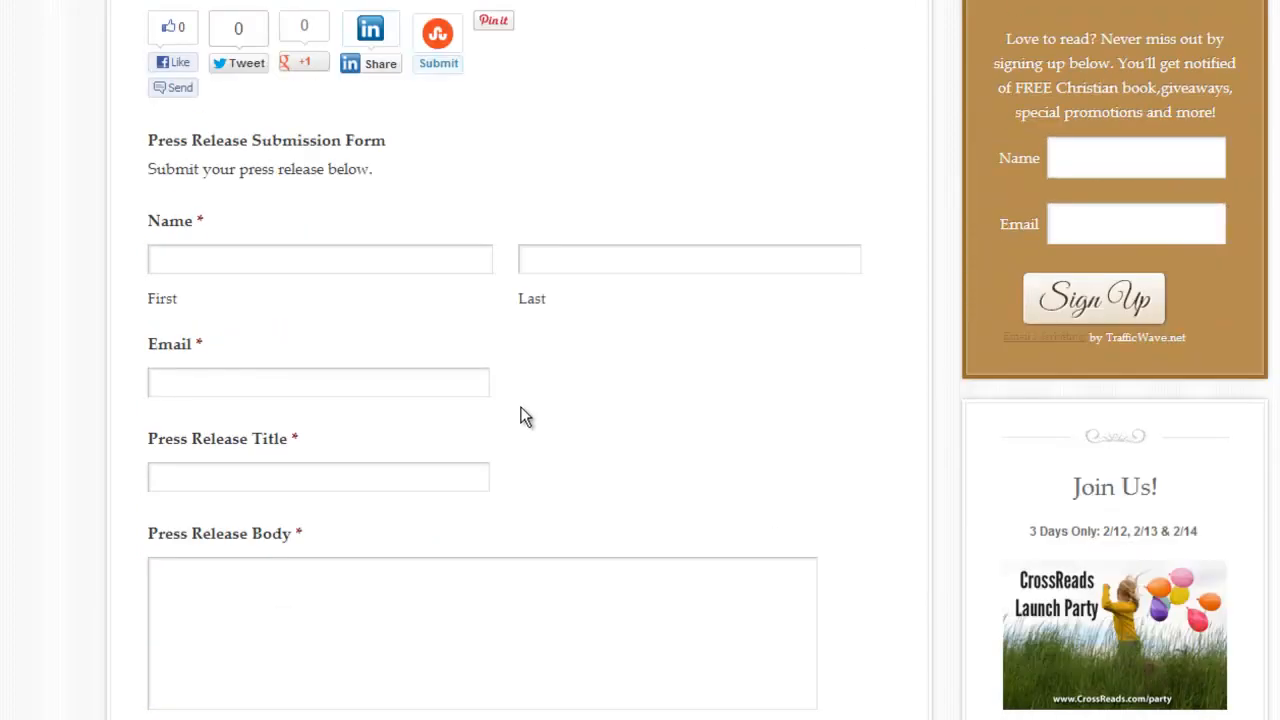
{"action": "scroll", "coordinate": [523, 417], "scroll_direction": "up", "scroll_amount": 2}
{"action": "scroll", "coordinate": [523, 417], "scroll_direction": "up", "scroll_amount": 1}
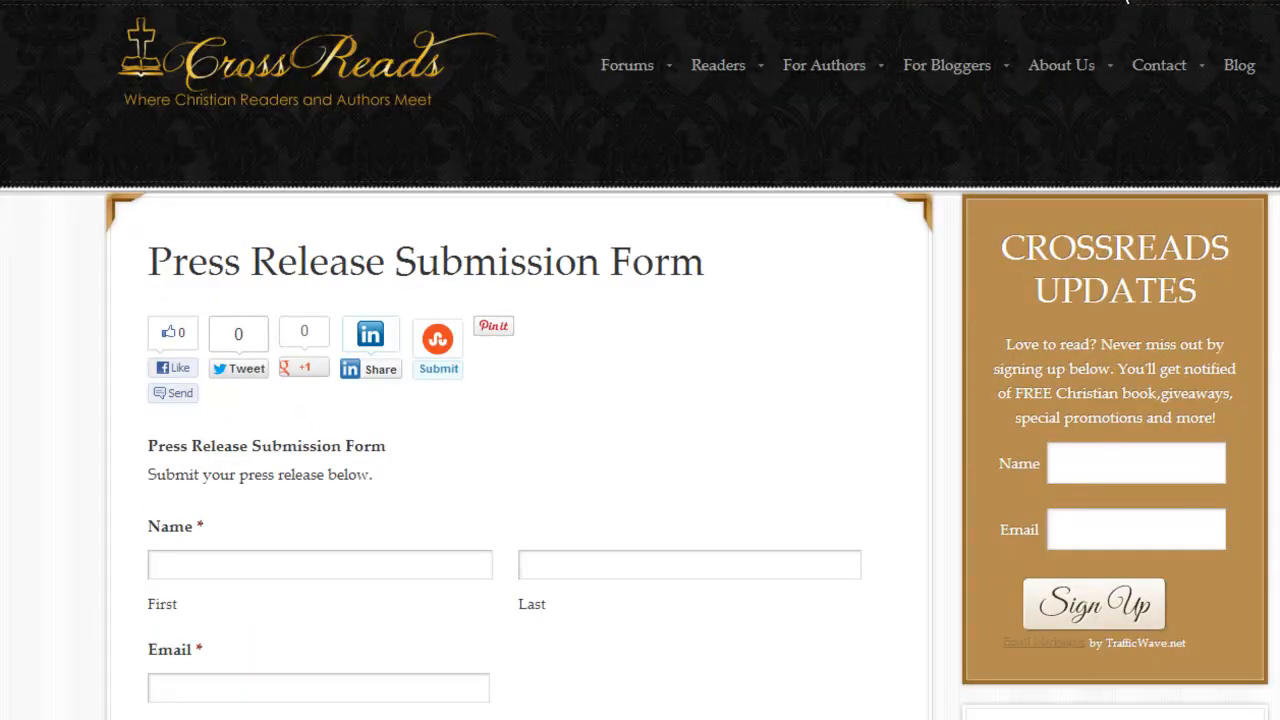
{"action": "scroll", "coordinate": [1100, 13], "scroll_direction": "down", "scroll_amount": 1}
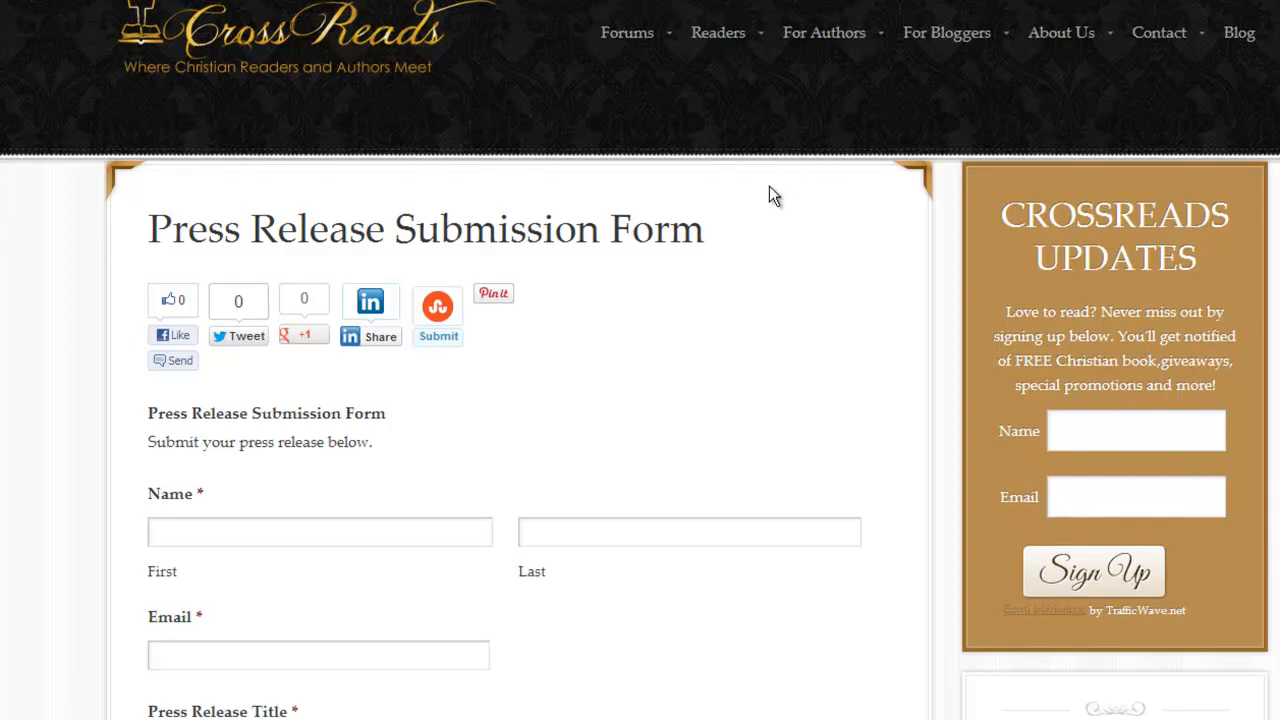